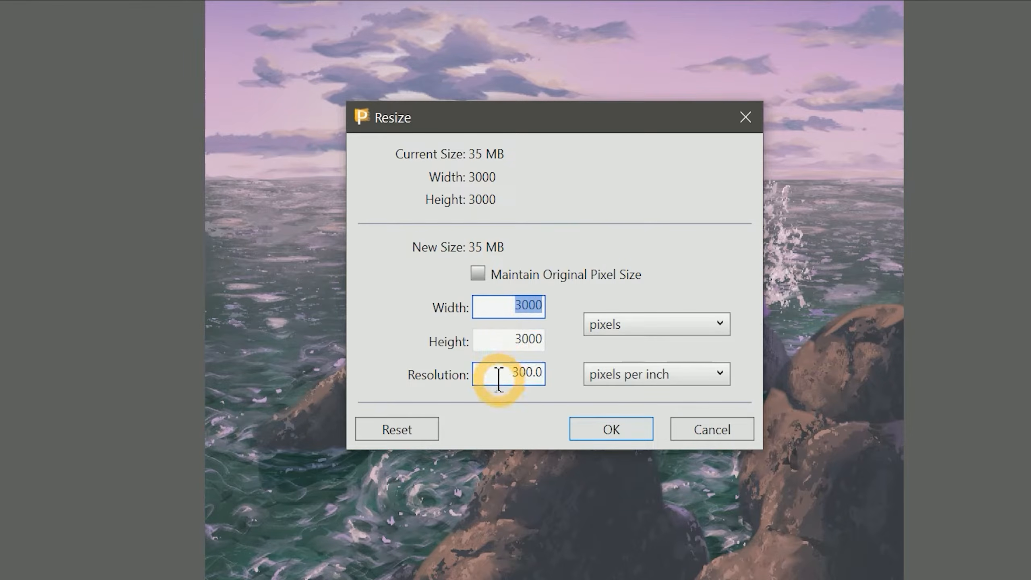
Step: Switch the resize dimension units from pixels to inches and back to pixels to compare the new width and height
{"action": "left_click", "coordinate": [635, 325]}
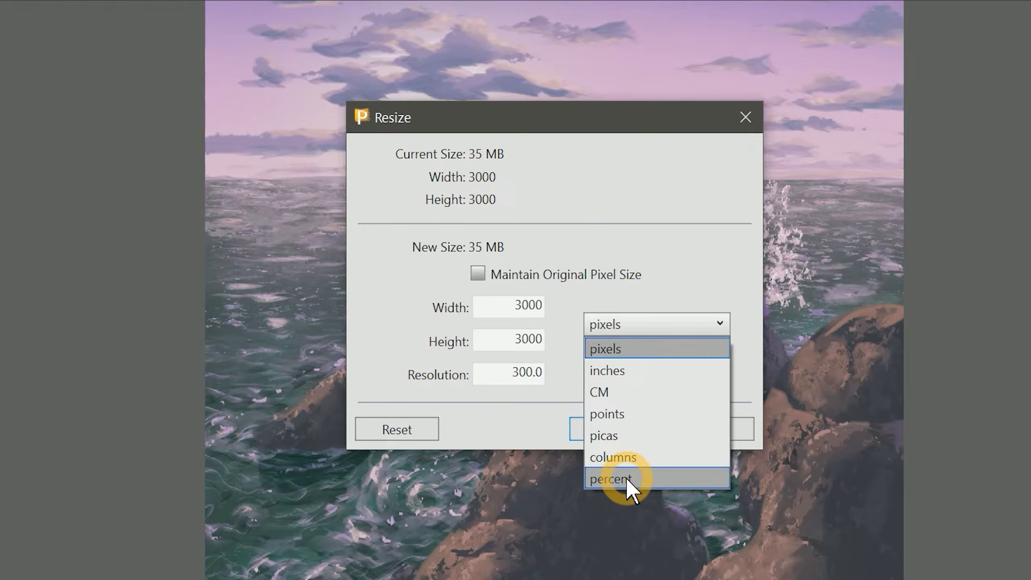
{"action": "left_click", "coordinate": [620, 343]}
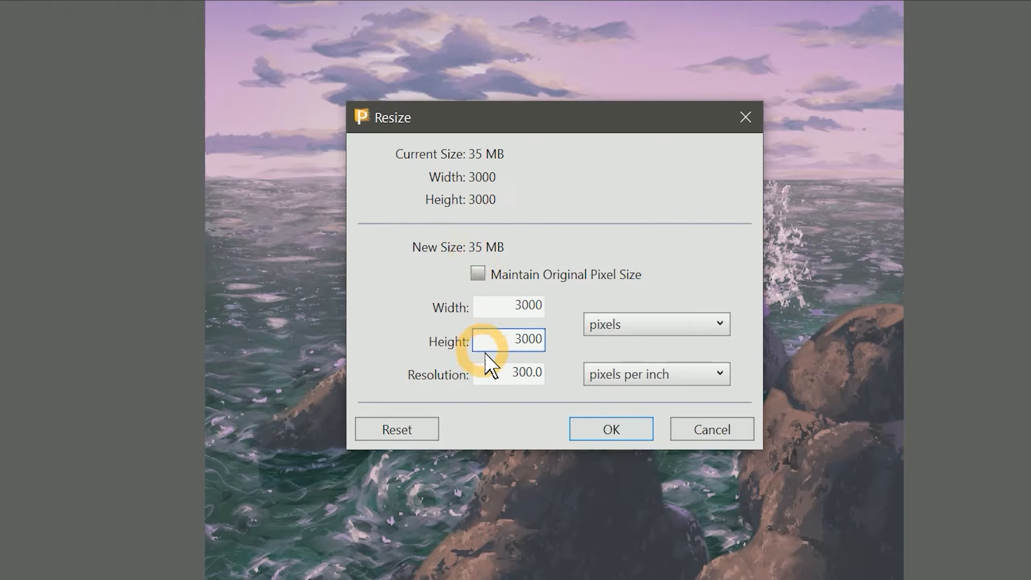
{"action": "left_click", "coordinate": [489, 340]}
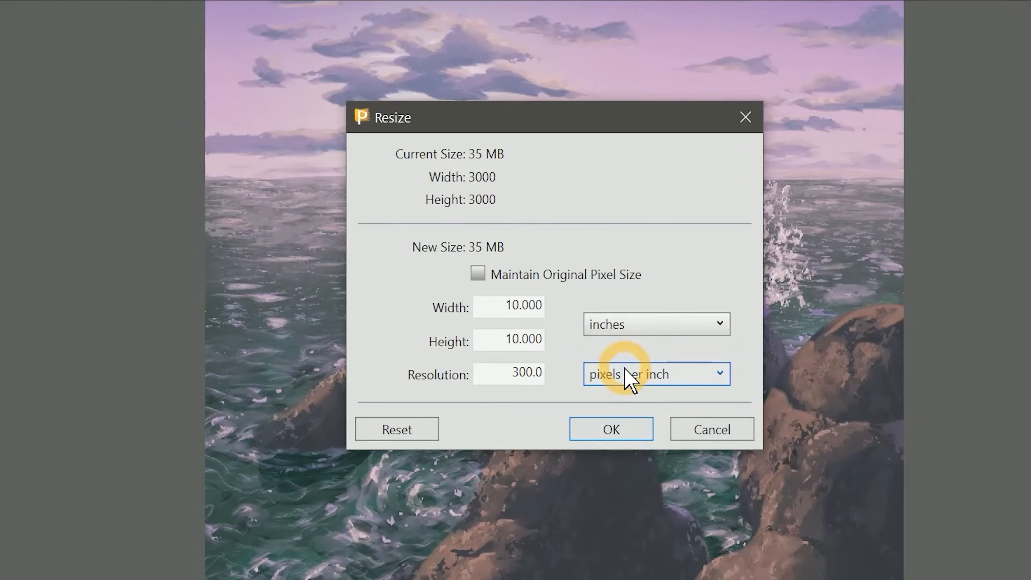
{"action": "left_click", "coordinate": [621, 324]}
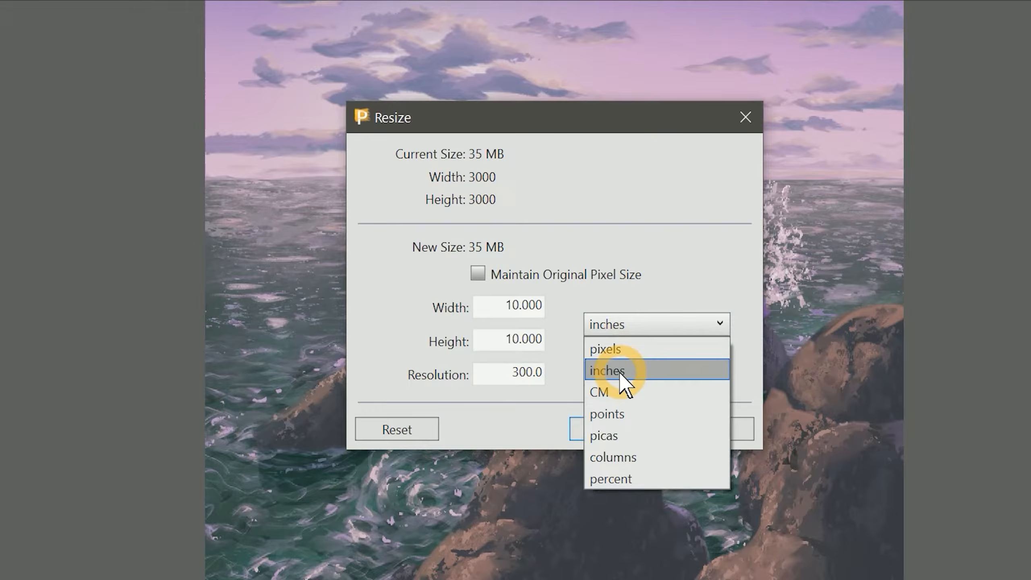
{"action": "left_click", "coordinate": [497, 378]}
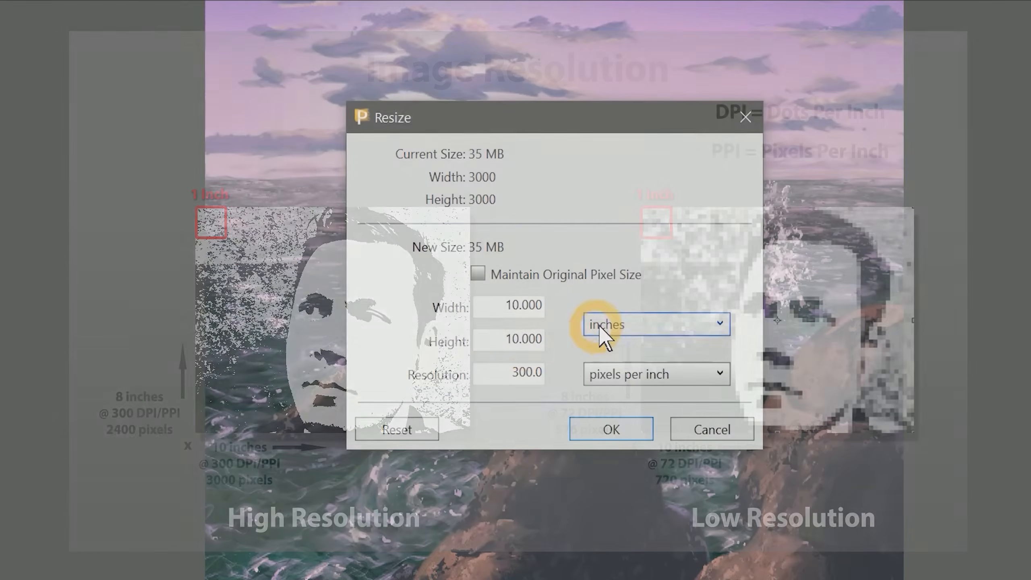
{"action": "left_click", "coordinate": [613, 325]}
{"action": "left_click", "coordinate": [617, 348]}
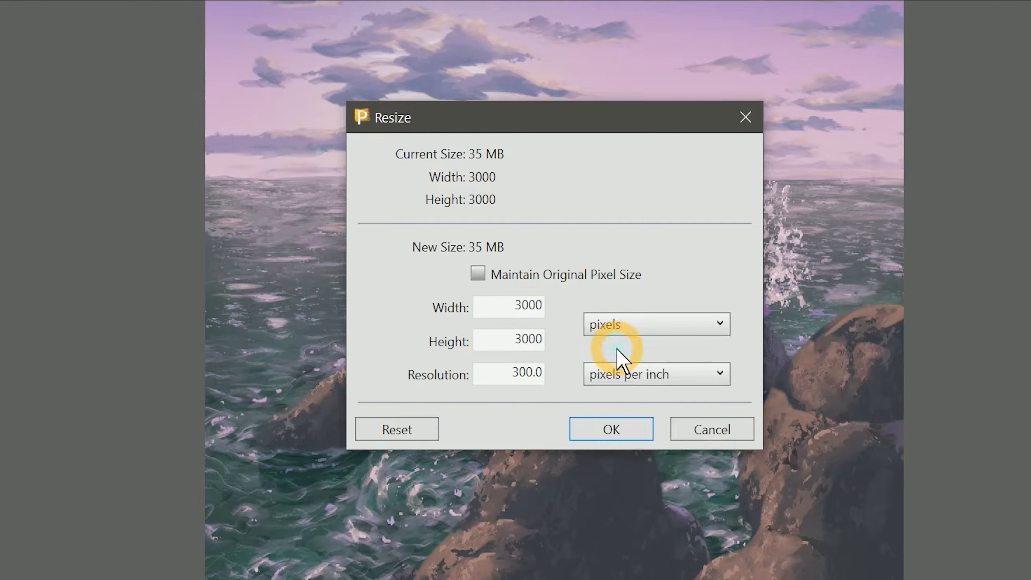
Step: Switch the resize dimension units to inches and set the new width to 5 inches
{"action": "left_click", "coordinate": [524, 305]}
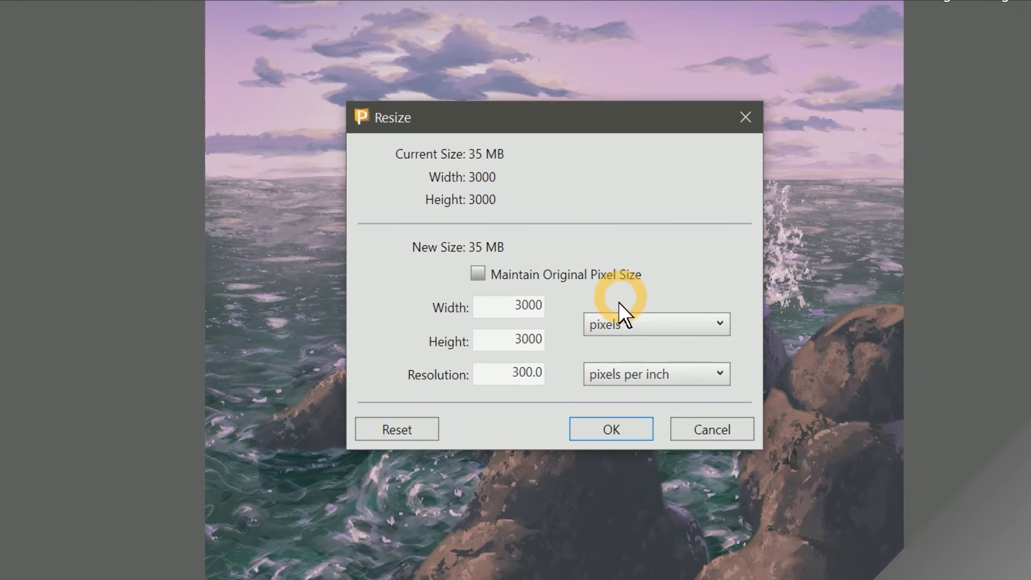
{"action": "left_click", "coordinate": [617, 321]}
{"action": "left_click", "coordinate": [618, 370]}
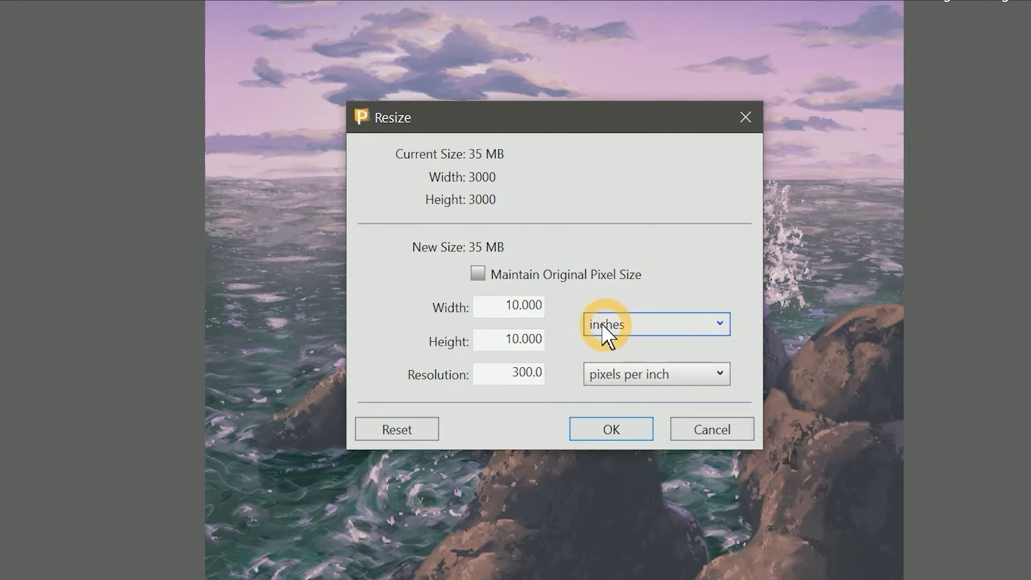
{"action": "left_click", "coordinate": [529, 306]}
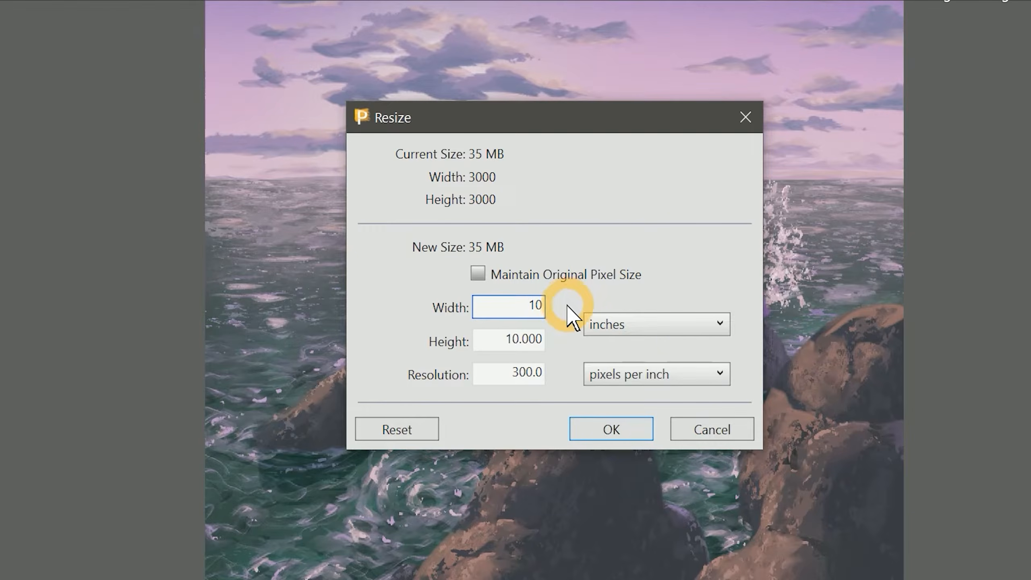
{"action": "double_click", "coordinate": [535, 306]}
{"action": "type", "text": "5"}
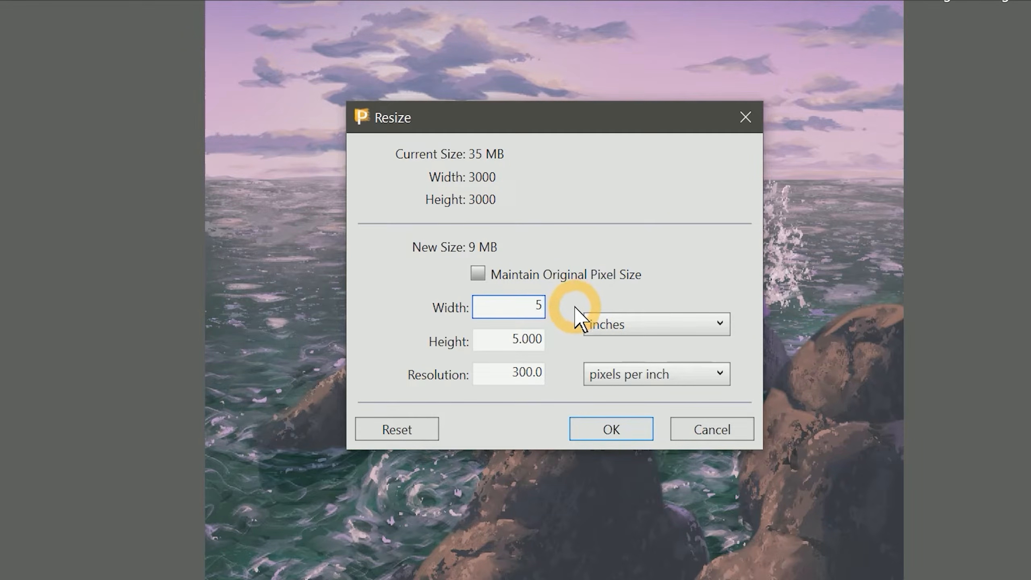
{"action": "left_click", "coordinate": [515, 340]}
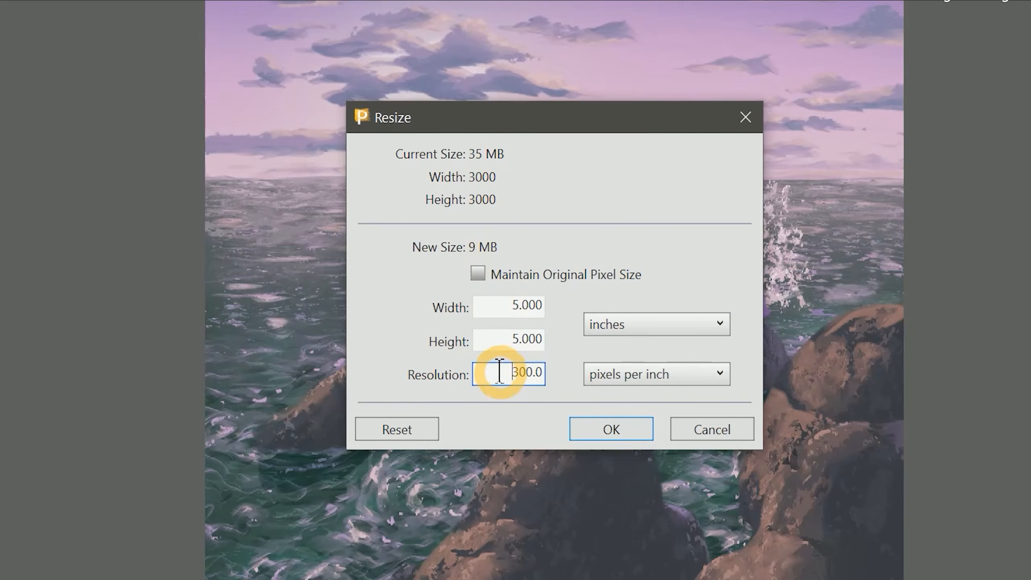
Step: Set the new image width back to 10 inches in the resize settings
{"action": "double_click", "coordinate": [509, 306]}
{"action": "type", "text": "10"}
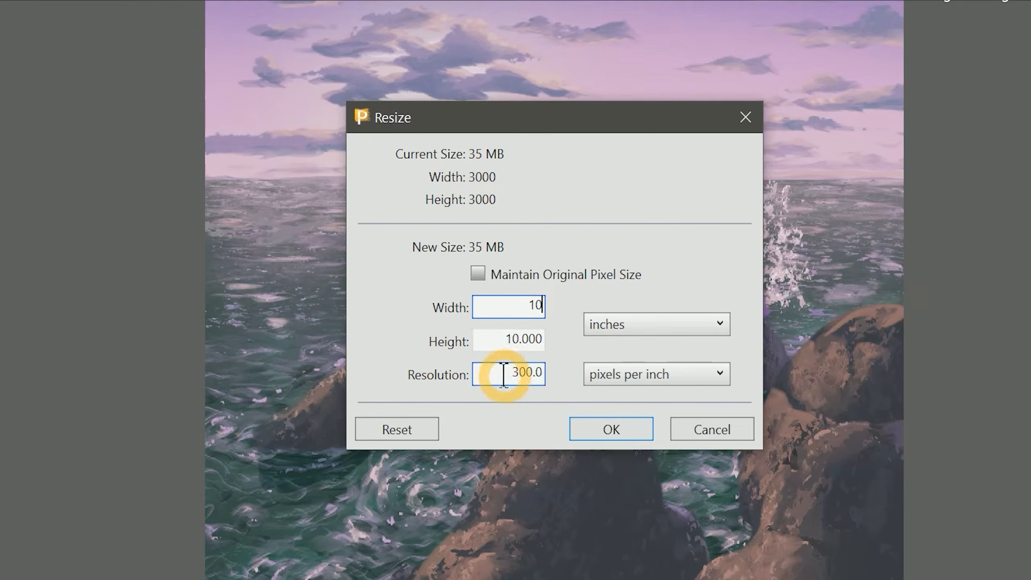
{"action": "left_click", "coordinate": [522, 350]}
{"action": "left_click", "coordinate": [511, 373]}
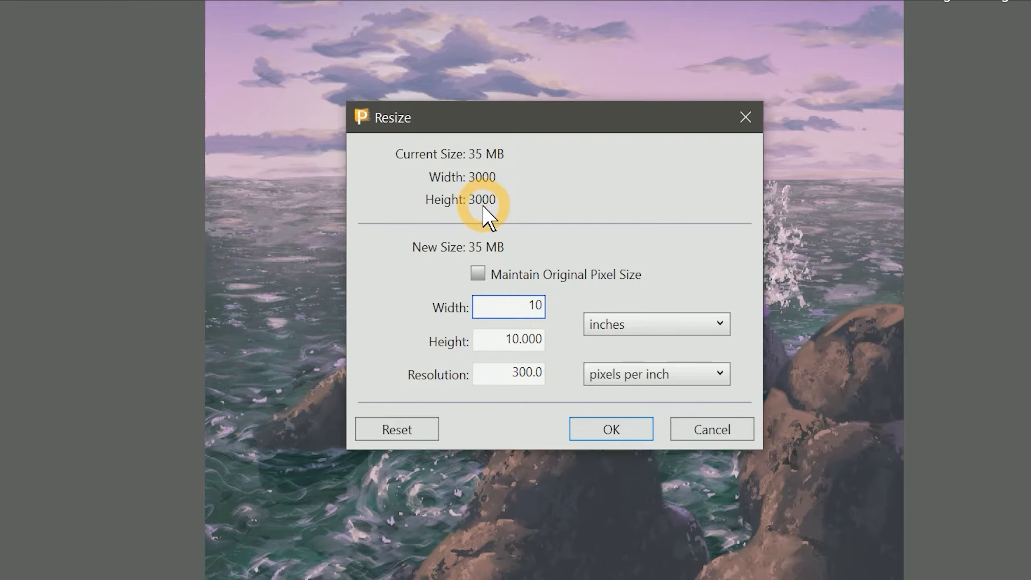
Step: Resize the painting to 5 inches wide with original pixel size unlocked, and reopen the resize settings to check its dimensions
{"action": "double_click", "coordinate": [536, 305]}
{"action": "type", "text": "5"}
{"action": "left_click", "coordinate": [527, 340]}
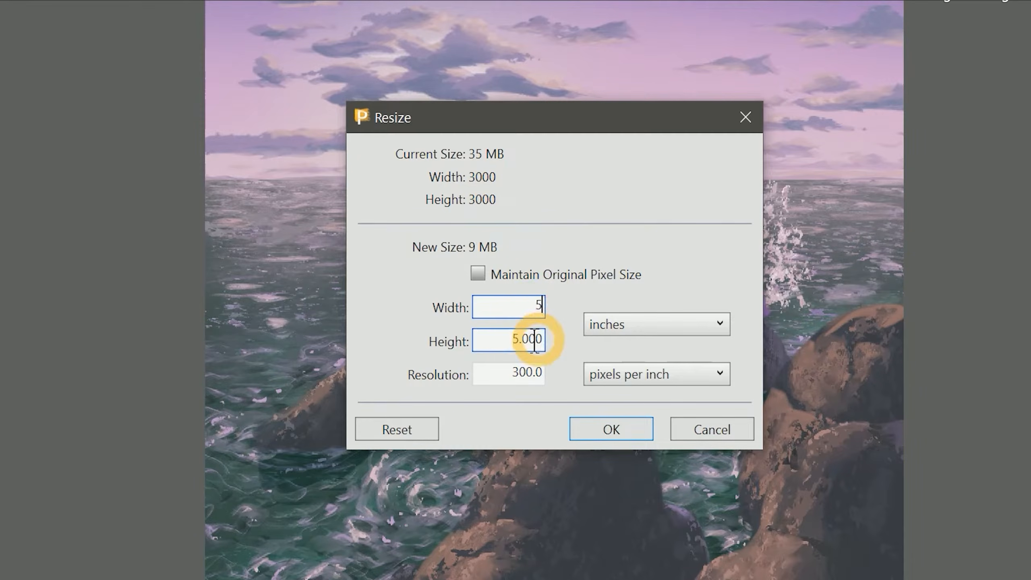
{"action": "key", "text": "shift+Tab"}
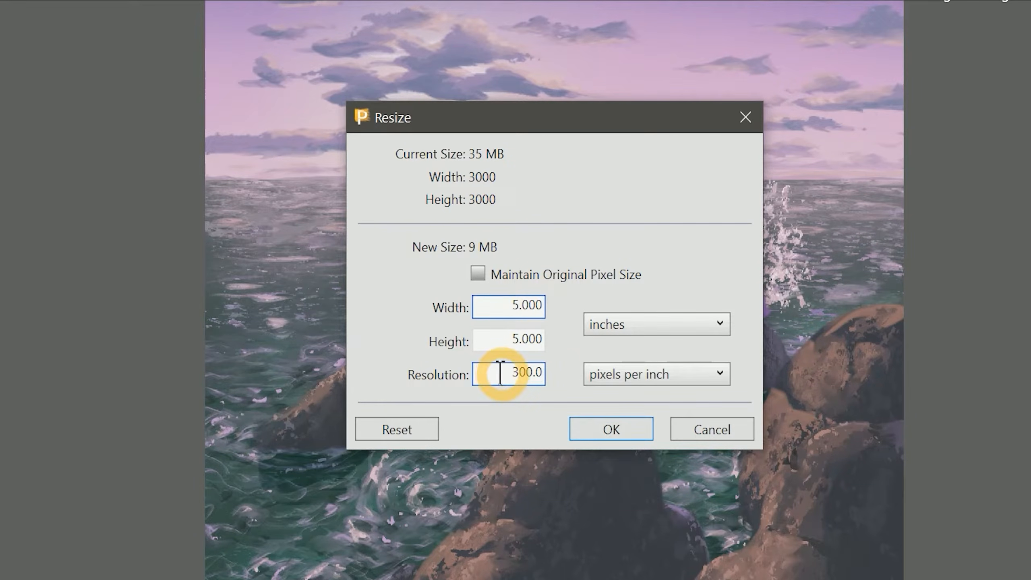
{"action": "left_click", "coordinate": [601, 430]}
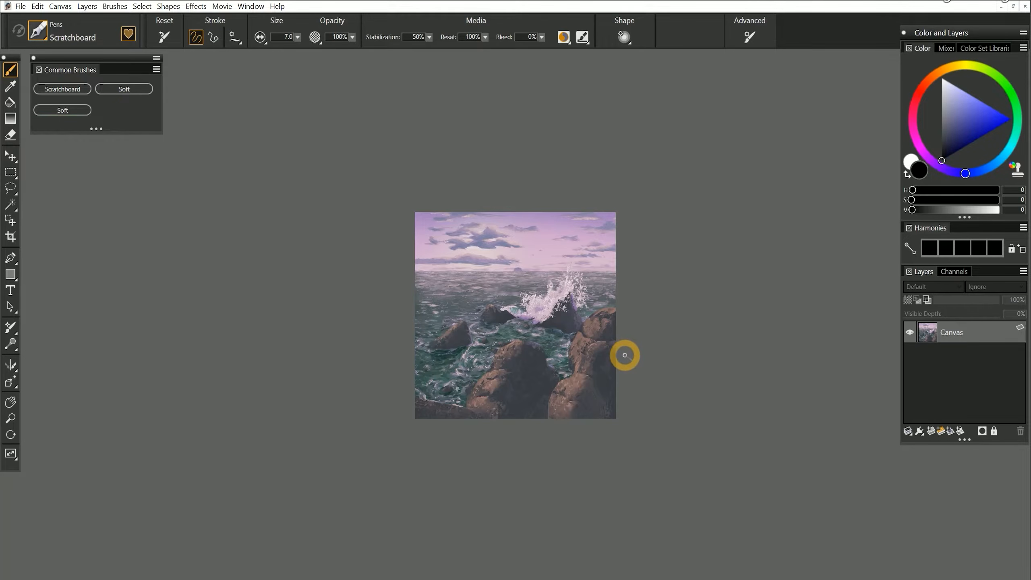
{"action": "left_click", "coordinate": [60, 6]}
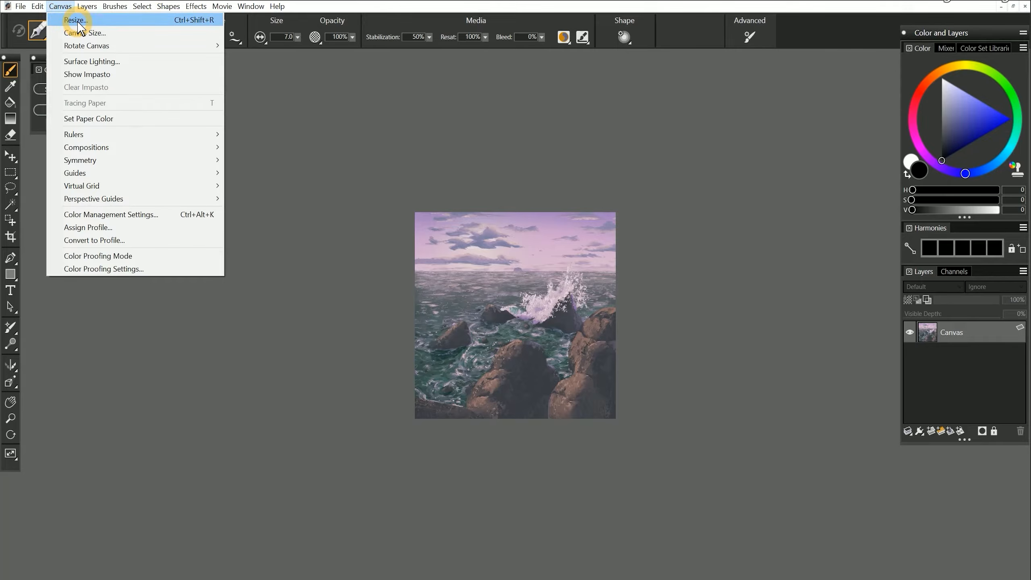
{"action": "left_click", "coordinate": [76, 20]}
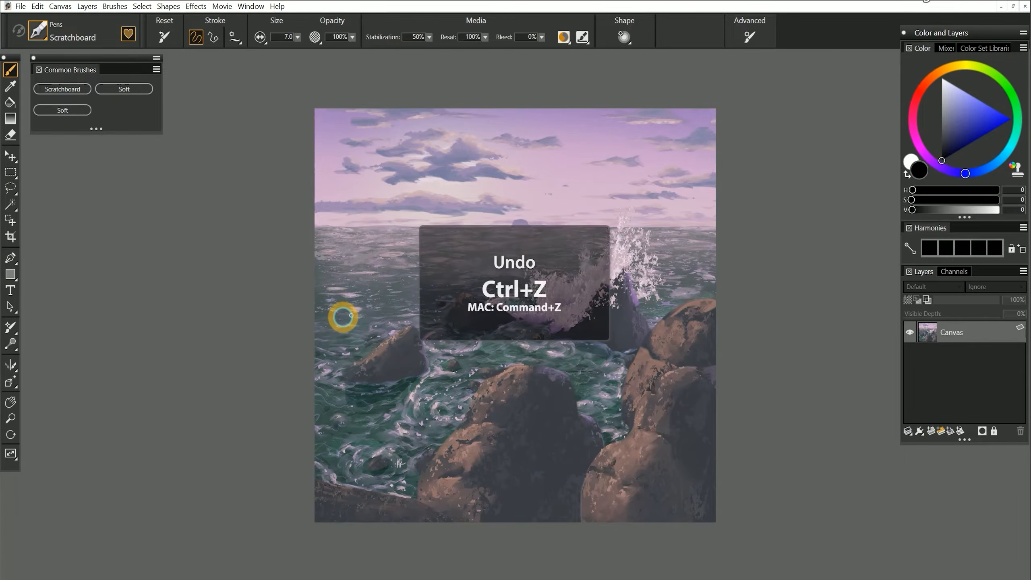
Step: Resize the painting to 5 inches wide with Maintain Original Pixel Size turned on
{"action": "left_click", "coordinate": [60, 6]}
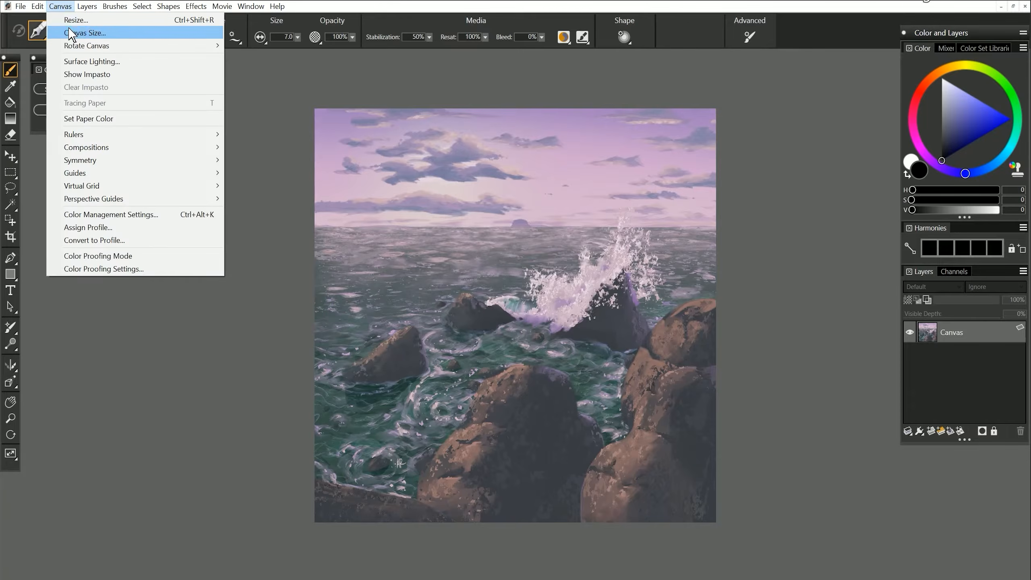
{"action": "left_click", "coordinate": [76, 19]}
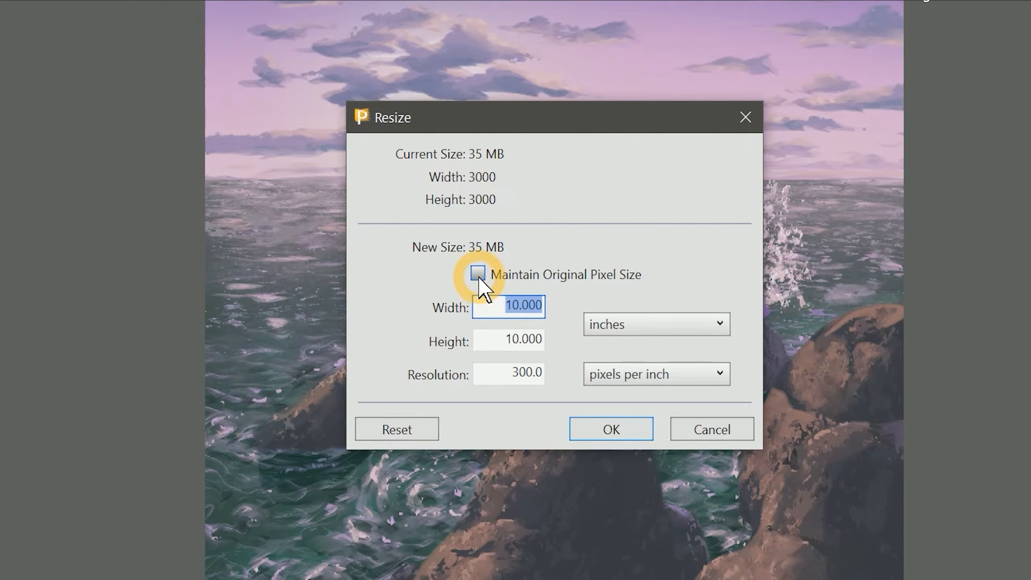
{"action": "left_click", "coordinate": [478, 278]}
{"action": "double_click", "coordinate": [515, 309]}
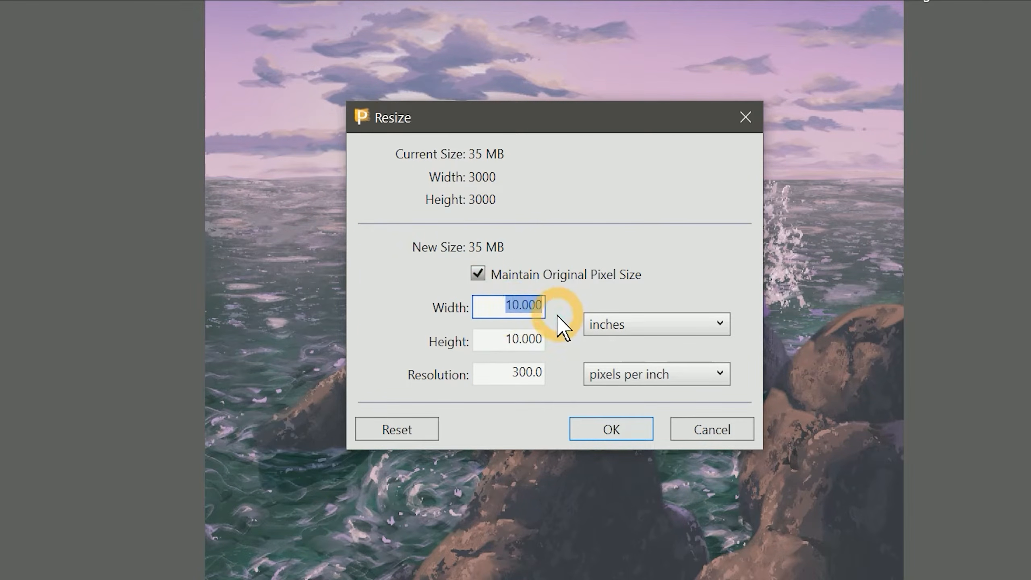
{"action": "type", "text": "5"}
{"action": "left_click", "coordinate": [505, 346]}
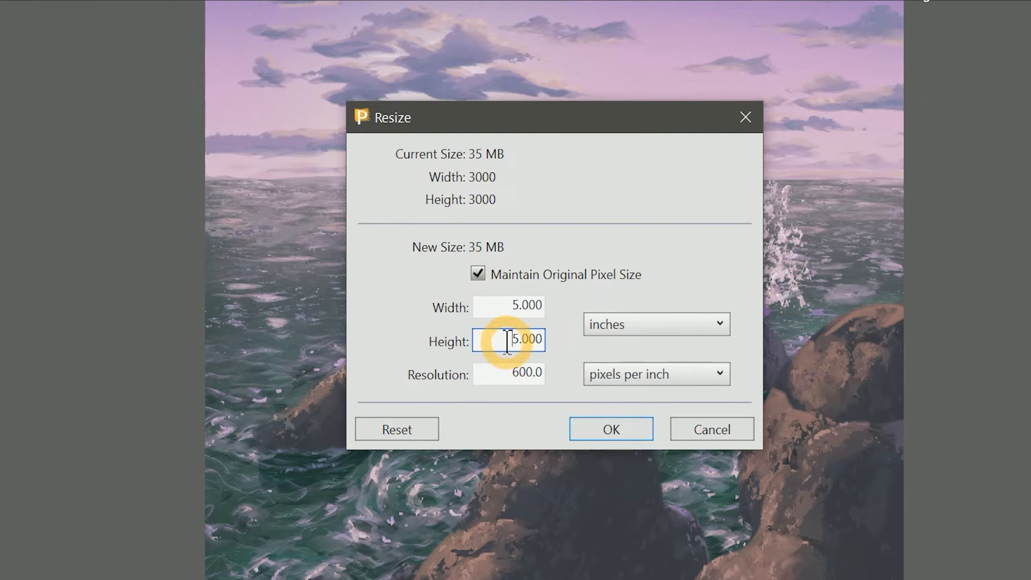
{"action": "left_click", "coordinate": [504, 373]}
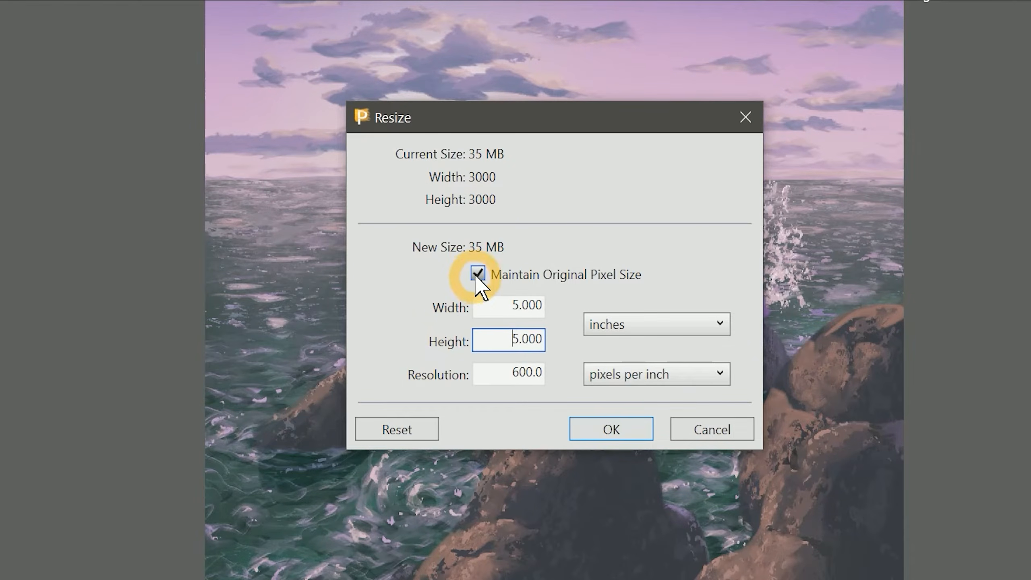
{"action": "left_click", "coordinate": [626, 432]}
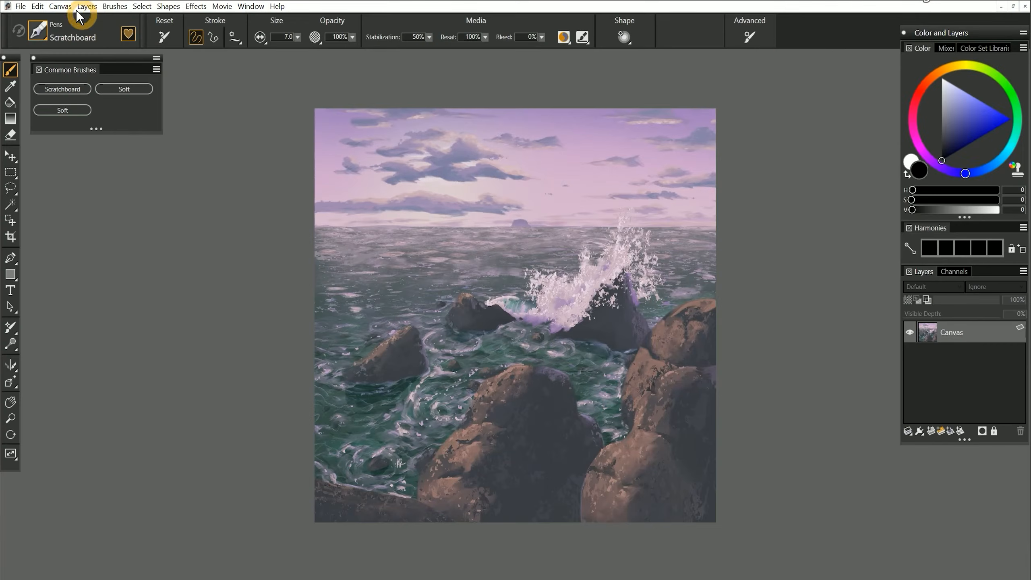
Step: Reopen the resize settings and try new widths of 10, 2 and 20 inches while maintaining the original pixel size
{"action": "left_click", "coordinate": [60, 6]}
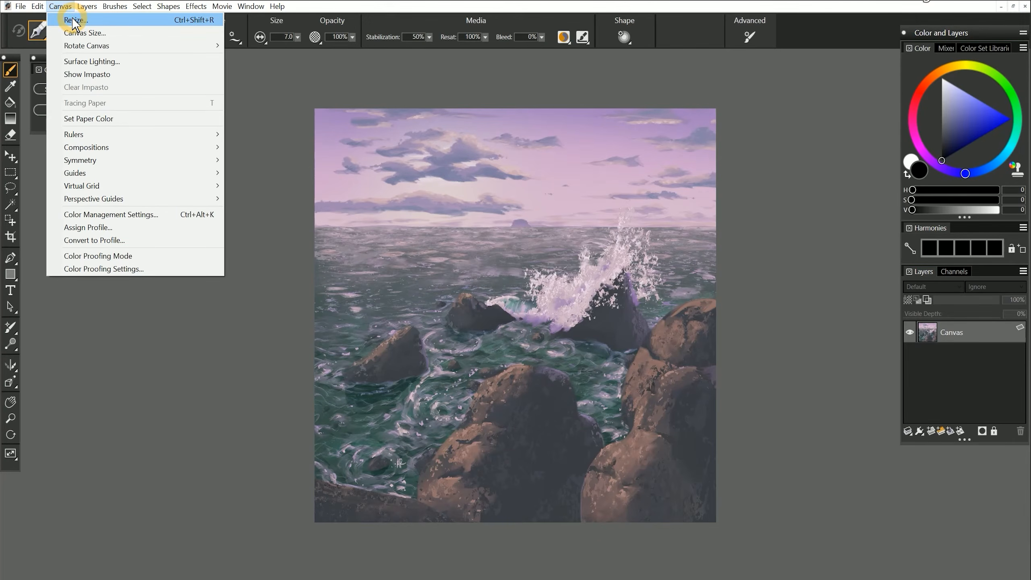
{"action": "left_click", "coordinate": [75, 20]}
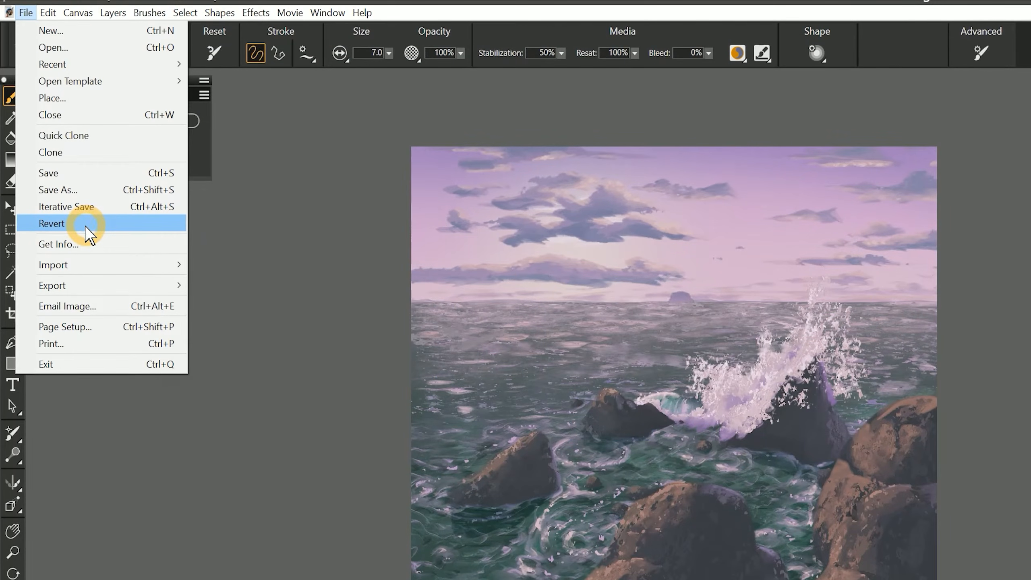
{"action": "left_click", "coordinate": [78, 13]}
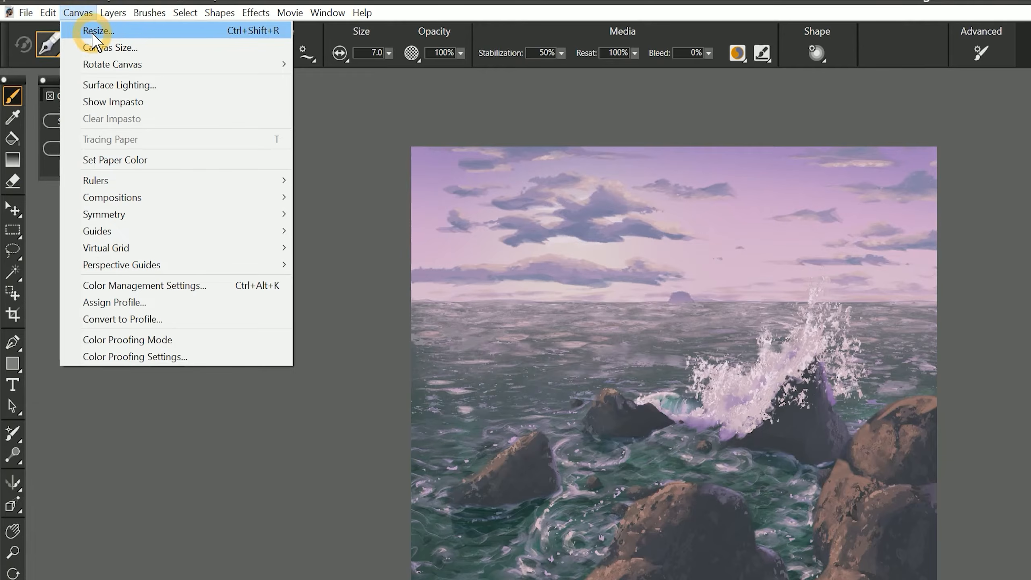
{"action": "left_click", "coordinate": [94, 35]}
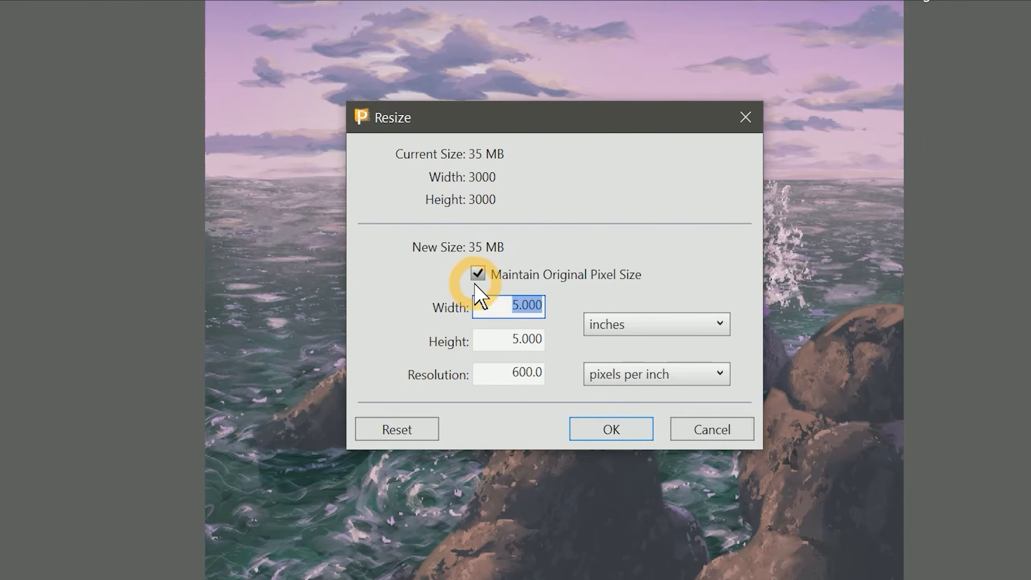
{"action": "type", "text": "10"}
{"action": "type", "text": "2"}
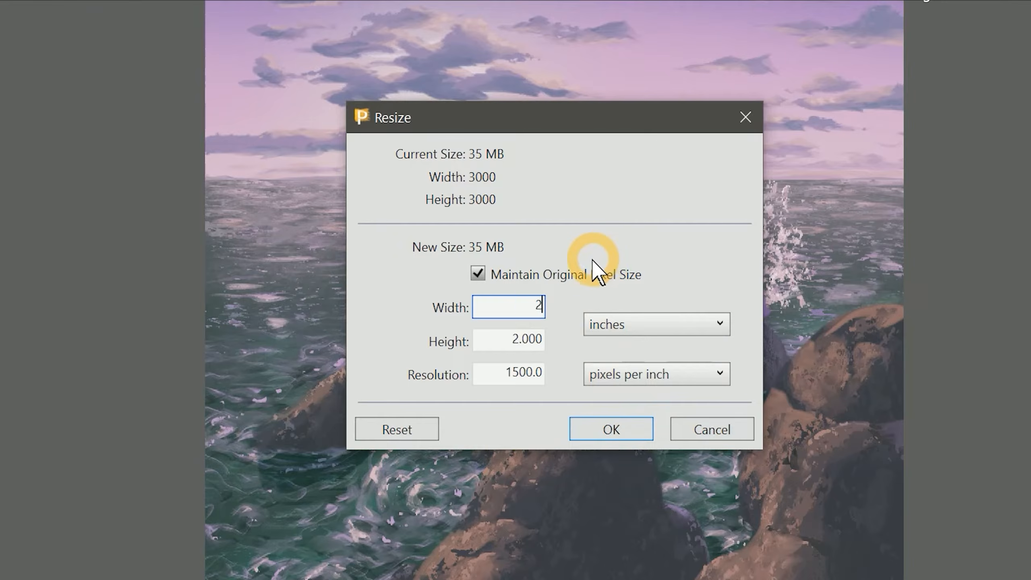
{"action": "type", "text": "0"}
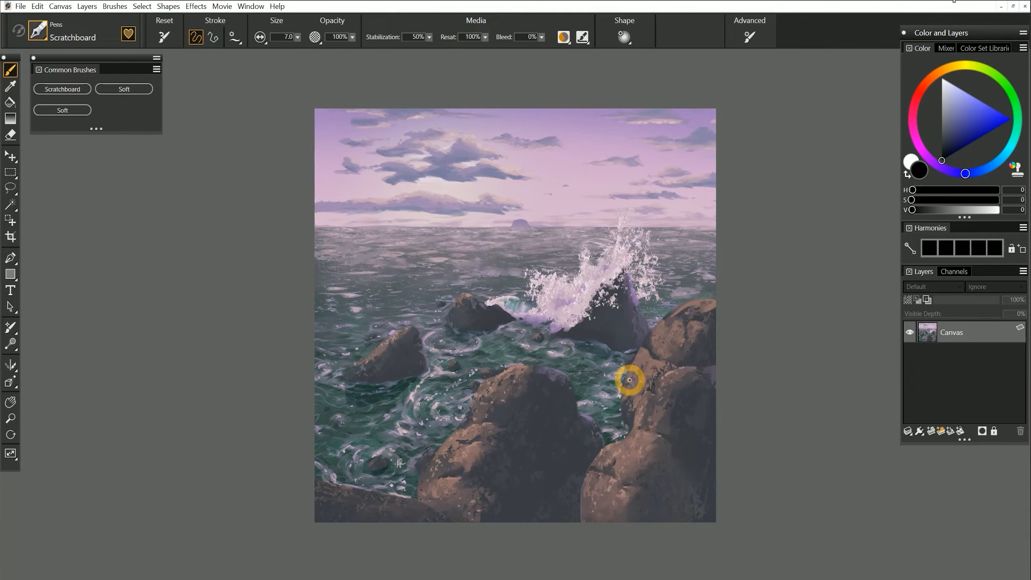
Step: Try a height of 8 inches in the resize settings with the original pixel size maintained, and cancel the resize
{"action": "left_click", "coordinate": [60, 6]}
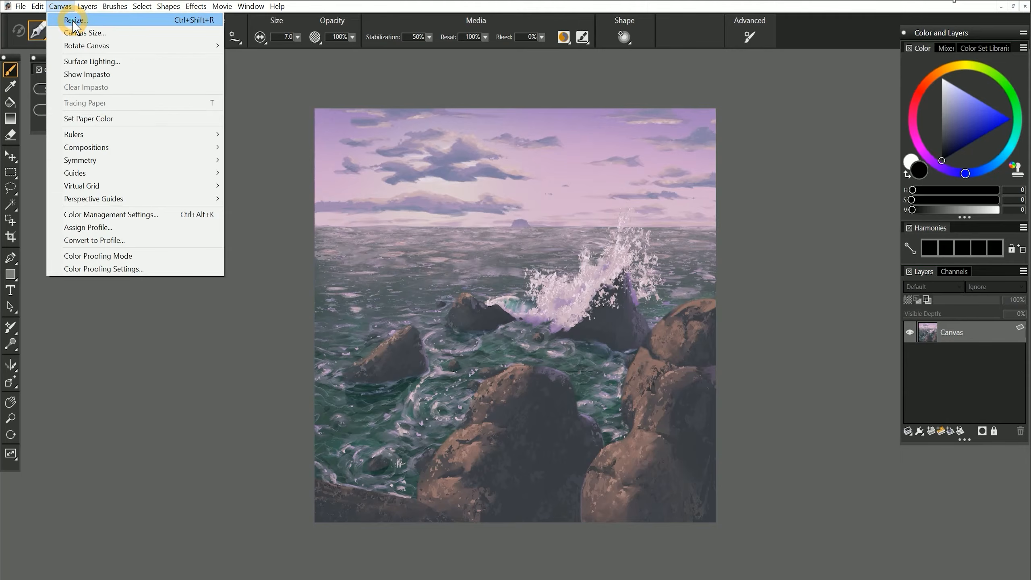
{"action": "left_click", "coordinate": [73, 21]}
{"action": "left_click_drag", "start_coordinate": [503, 345], "coordinate": [594, 351]}
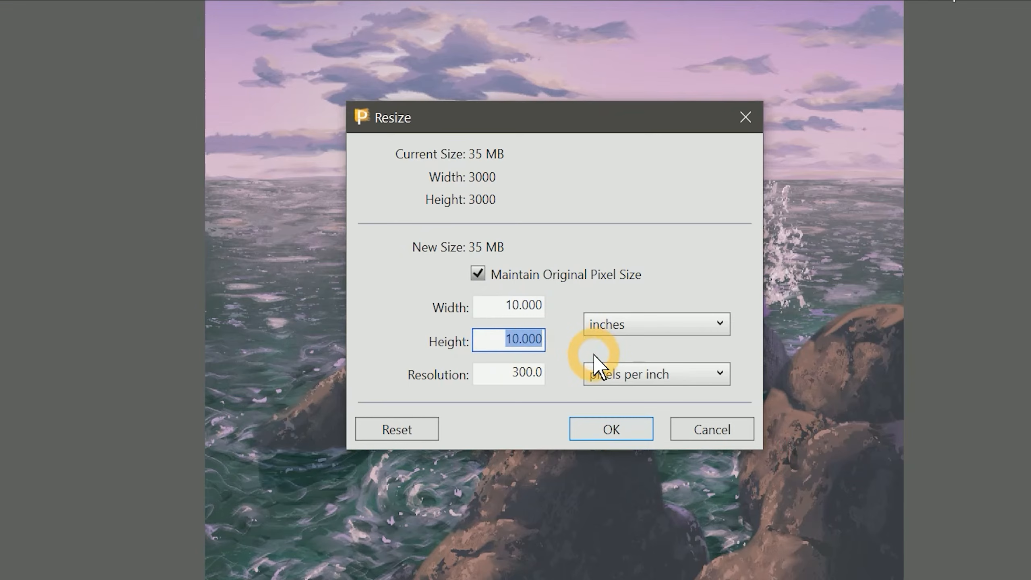
{"action": "type", "text": "8"}
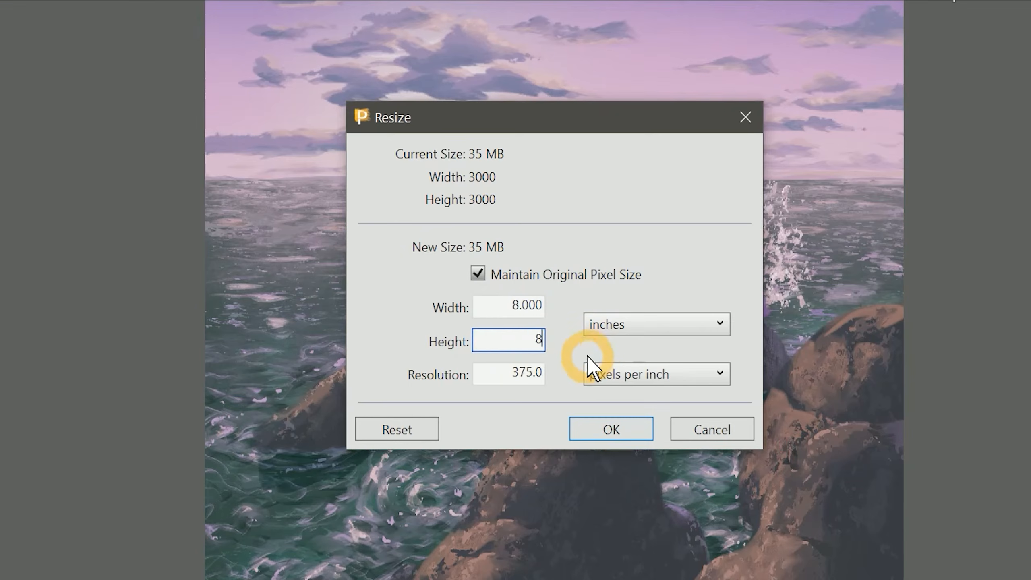
{"action": "key", "text": "Tab"}
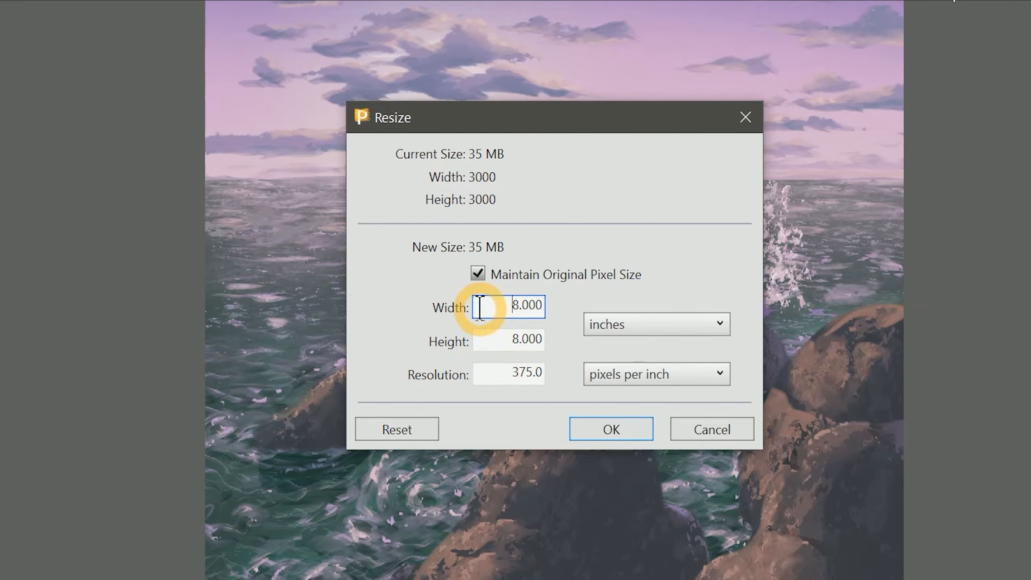
{"action": "left_click", "coordinate": [709, 429]}
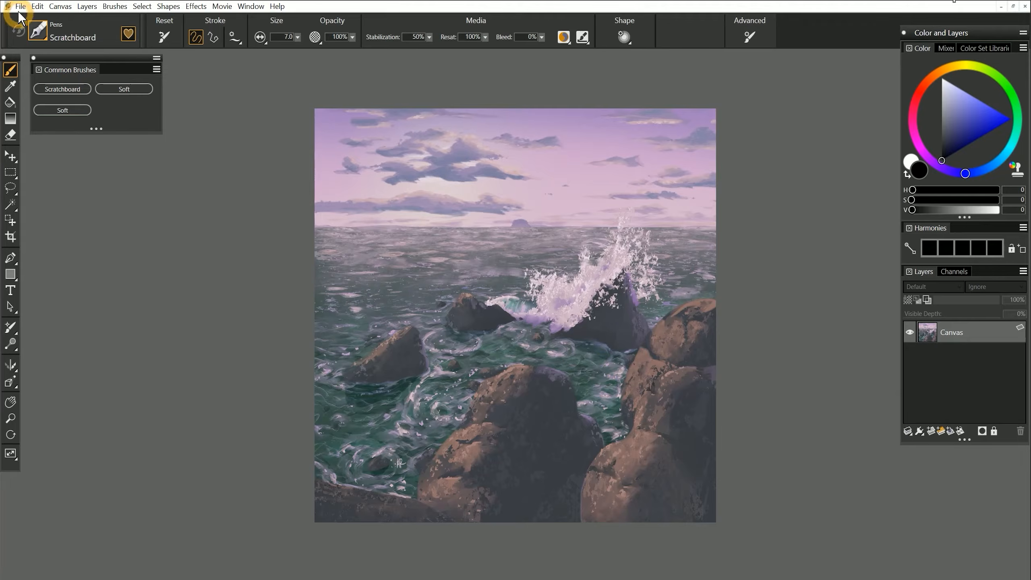
Step: Start a new image with inches as the unit, 10 inches wide and 8 inches high
{"action": "left_click", "coordinate": [19, 6]}
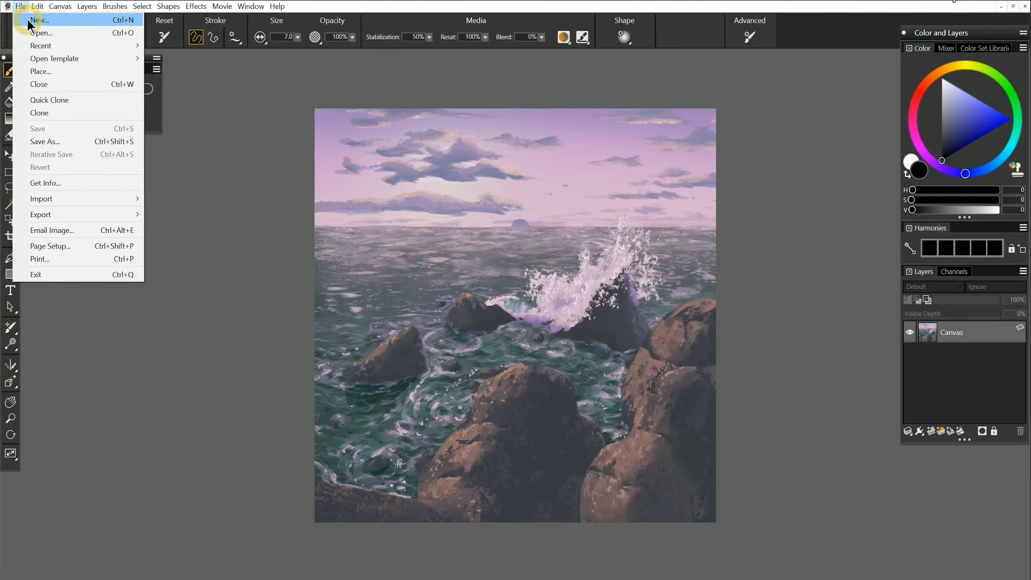
{"action": "left_click", "coordinate": [31, 21]}
{"action": "left_click", "coordinate": [369, 240]}
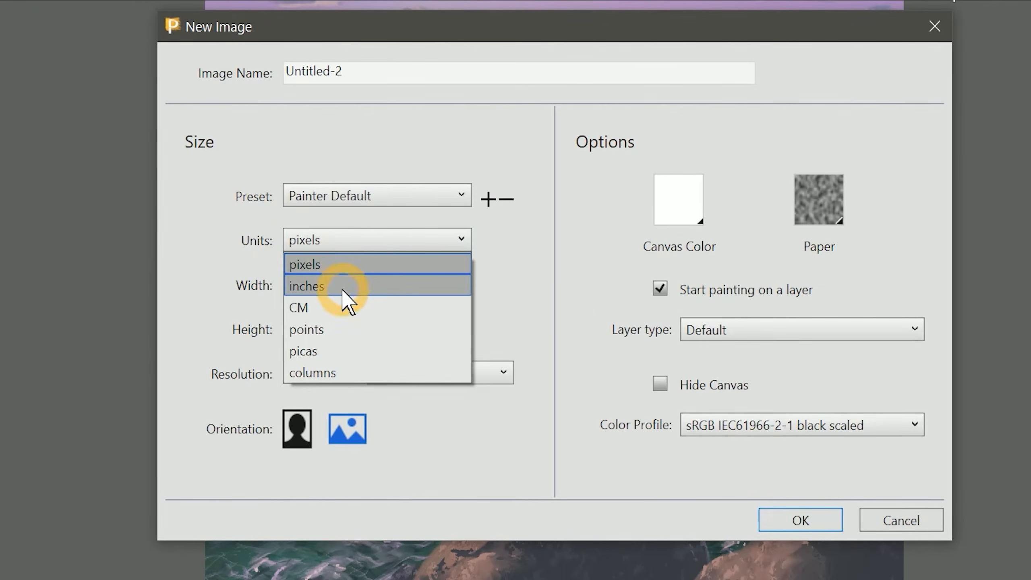
{"action": "left_click", "coordinate": [343, 288]}
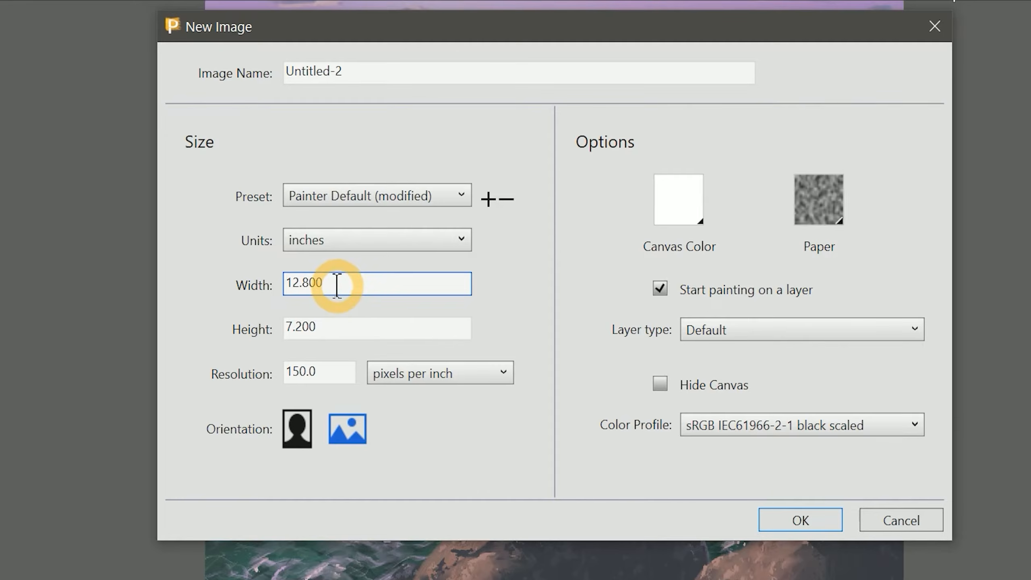
{"action": "key", "text": "Tab"}
{"action": "type", "text": "8"}
{"action": "left_click", "coordinate": [339, 281]}
{"action": "type", "text": "10"}
{"action": "key", "text": "Tab"}
{"action": "key", "text": "Tab"}
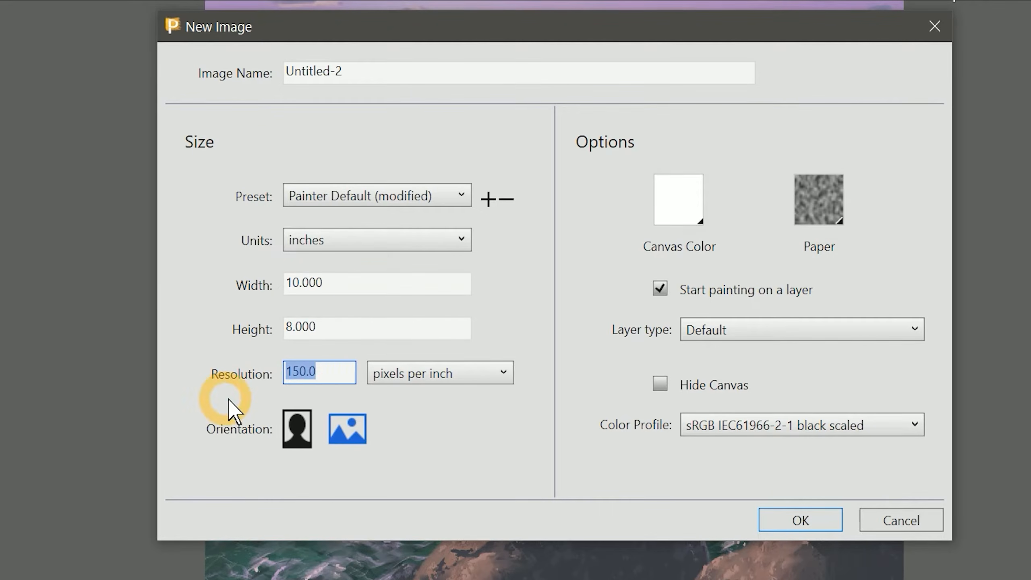
Step: Set the new image's resolution to 300 pixels per inch and create the canvas
{"action": "type", "text": "300"}
{"action": "left_click", "coordinate": [341, 327]}
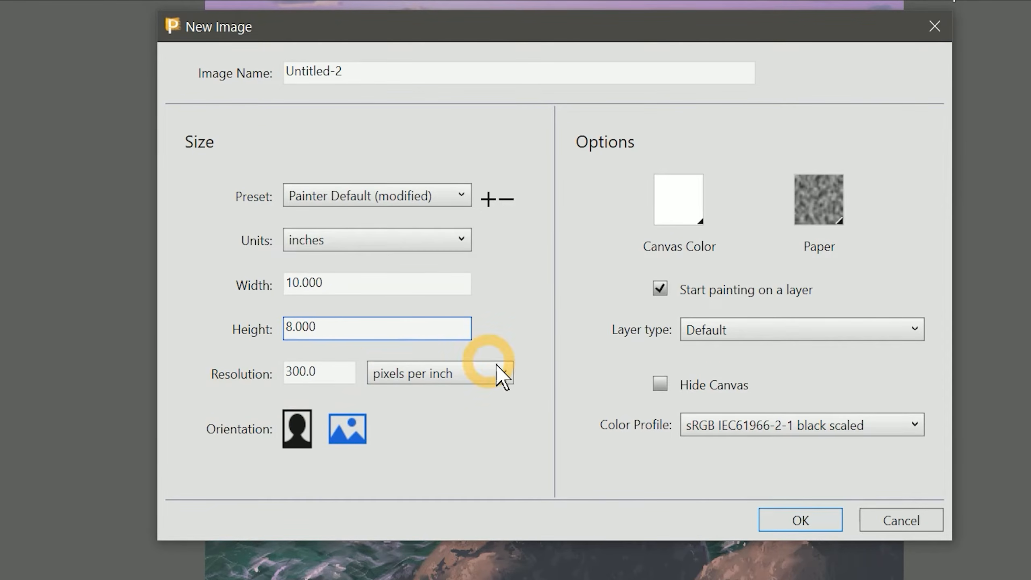
{"action": "left_click", "coordinate": [814, 527]}
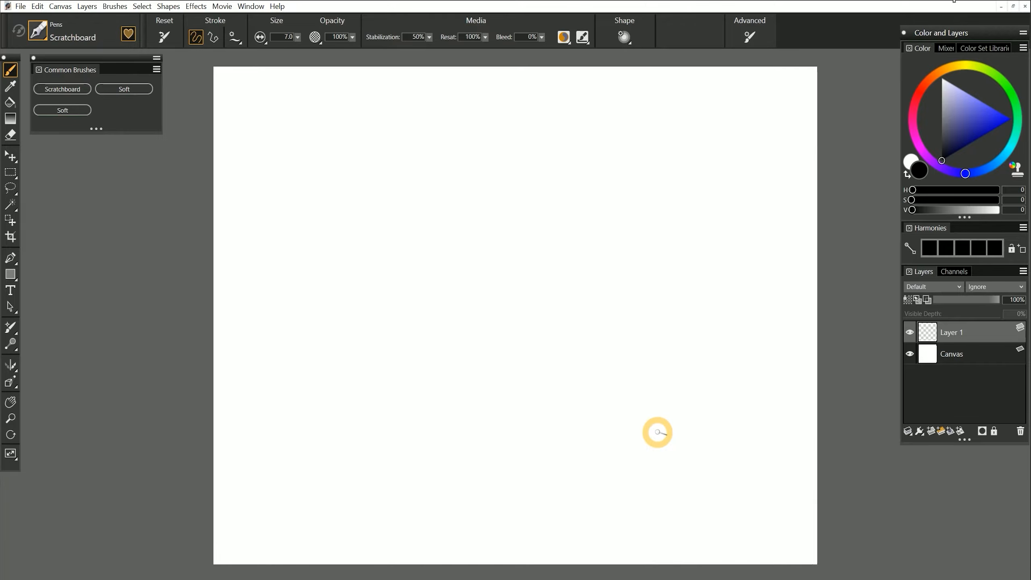
Step: Place the canvas-size painting into the new blank image at 100% scale, converting it to the document's color profile
{"action": "left_click", "coordinate": [251, 6]}
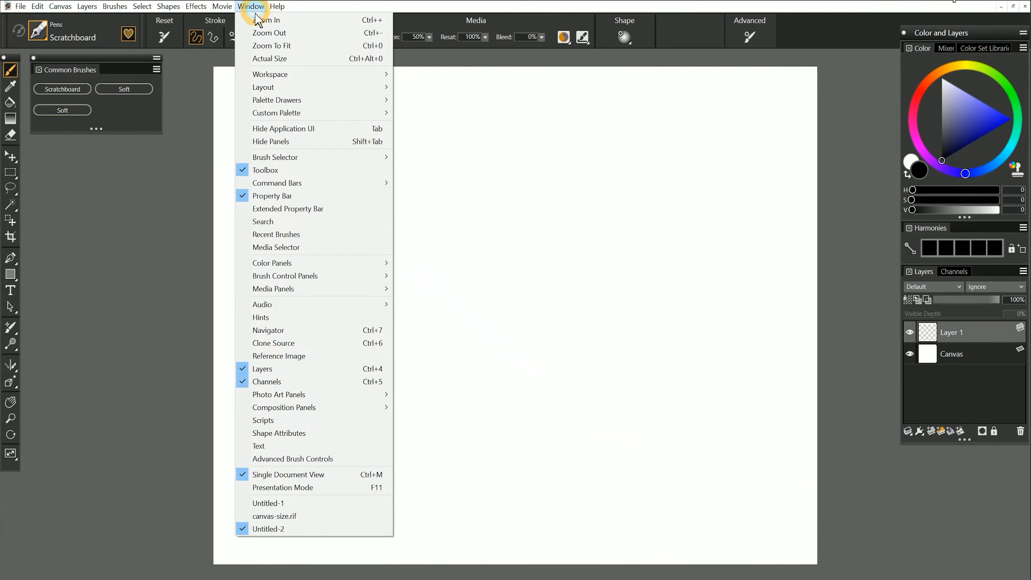
{"action": "left_click", "coordinate": [287, 517]}
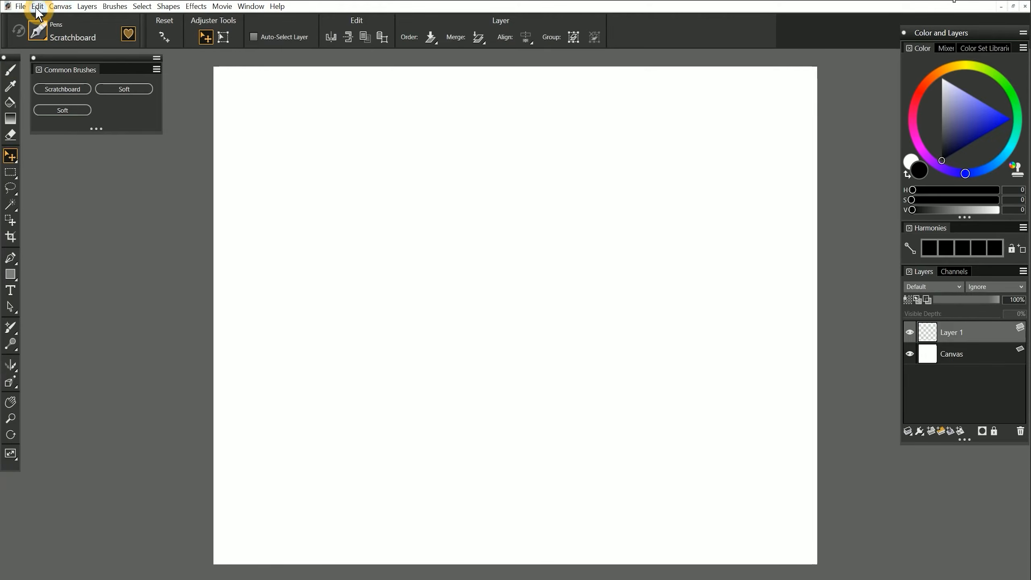
{"action": "left_click", "coordinate": [21, 7]}
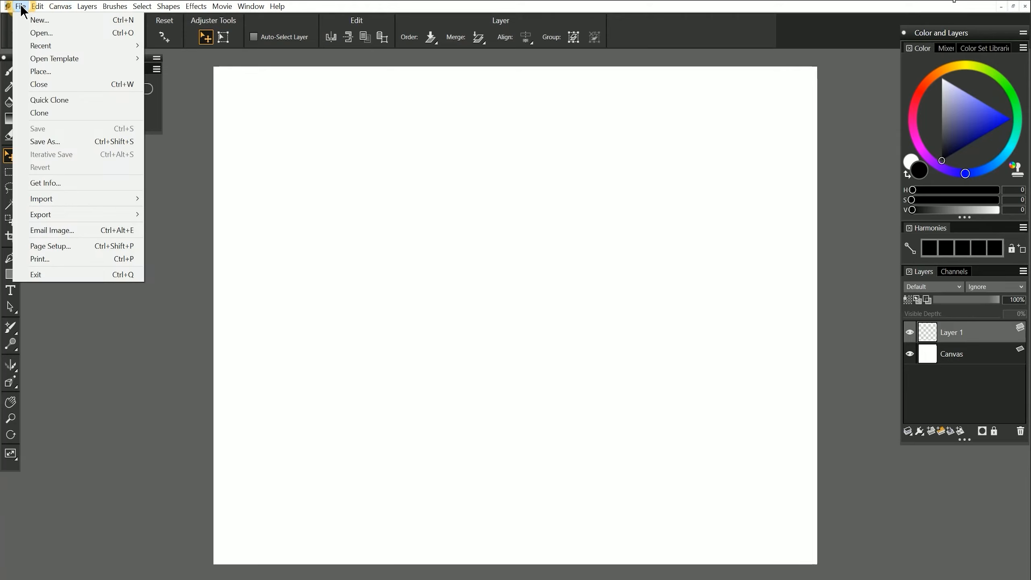
{"action": "left_click", "coordinate": [37, 71]}
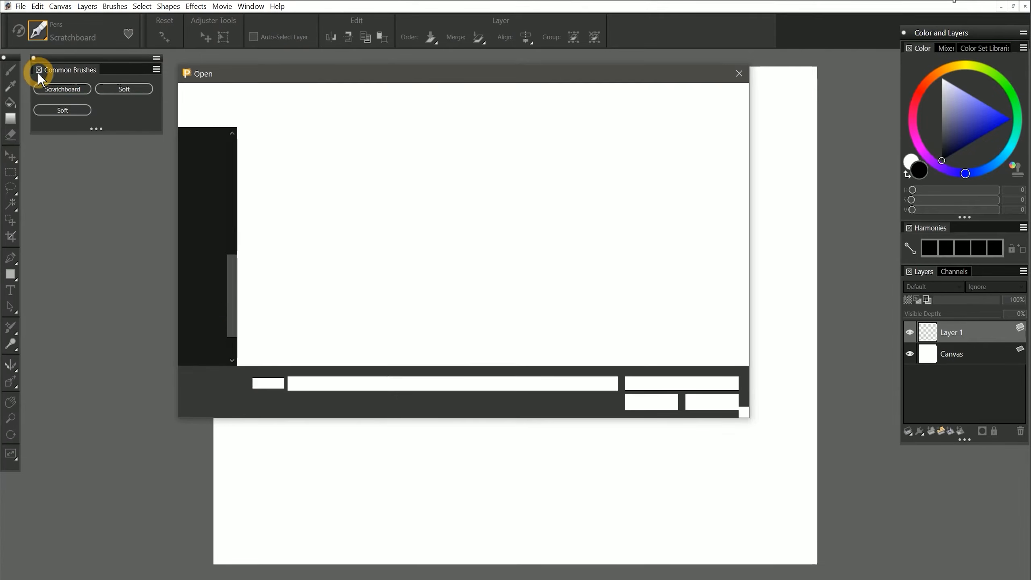
{"action": "left_click", "coordinate": [431, 179]}
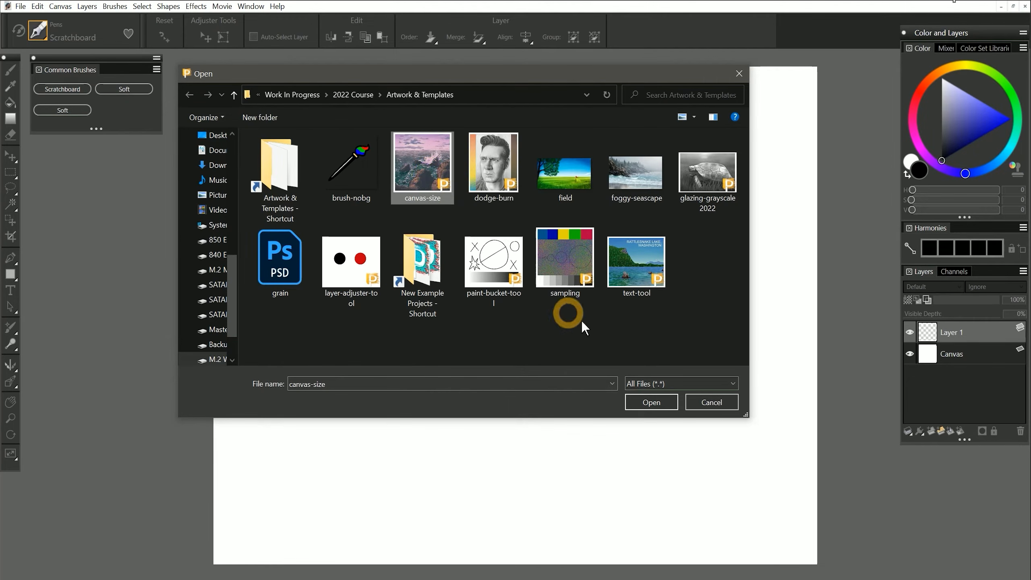
{"action": "left_click", "coordinate": [648, 402]}
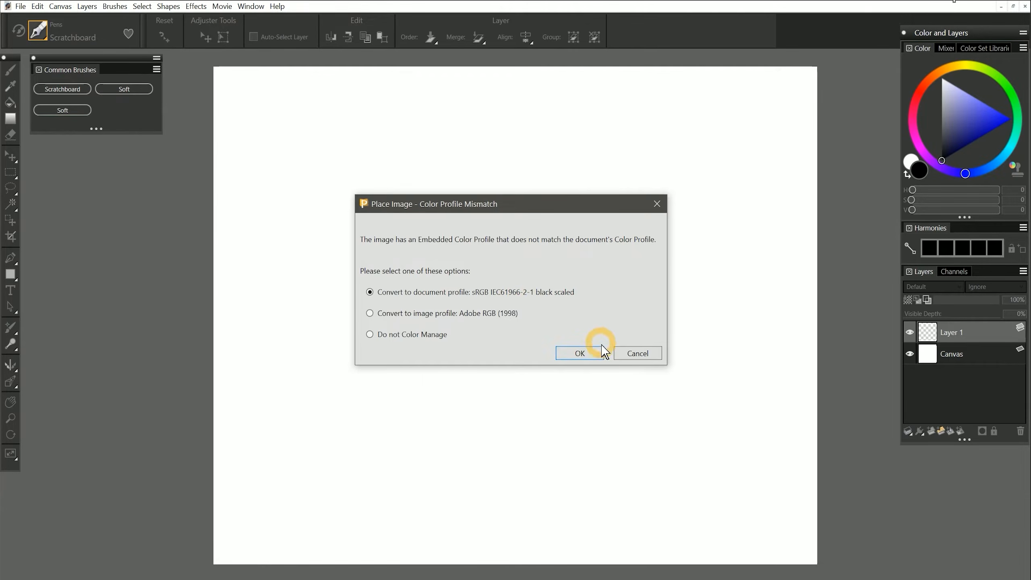
{"action": "left_click", "coordinate": [603, 346]}
{"action": "type", "text": "100"}
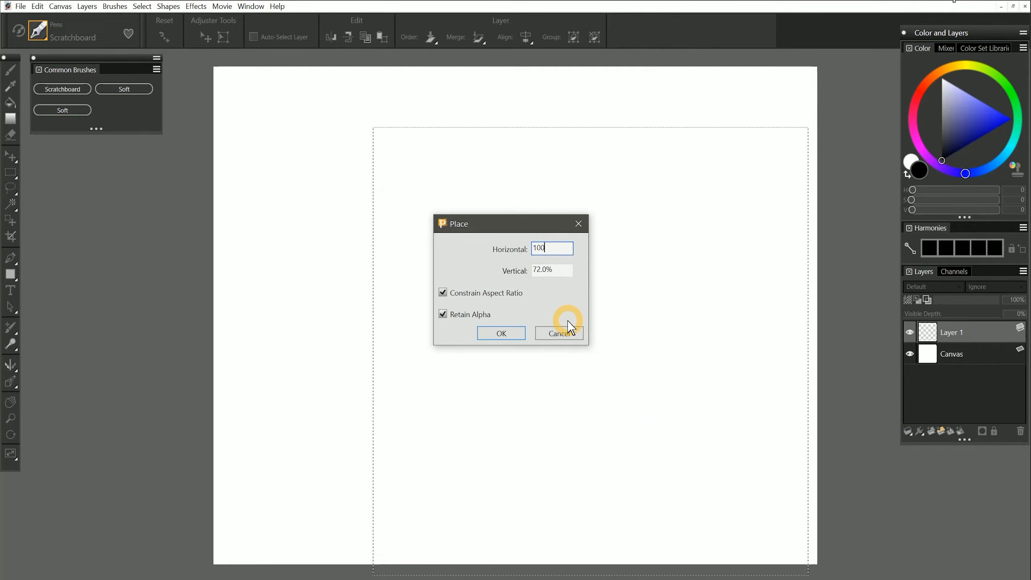
{"action": "key", "text": "Return"}
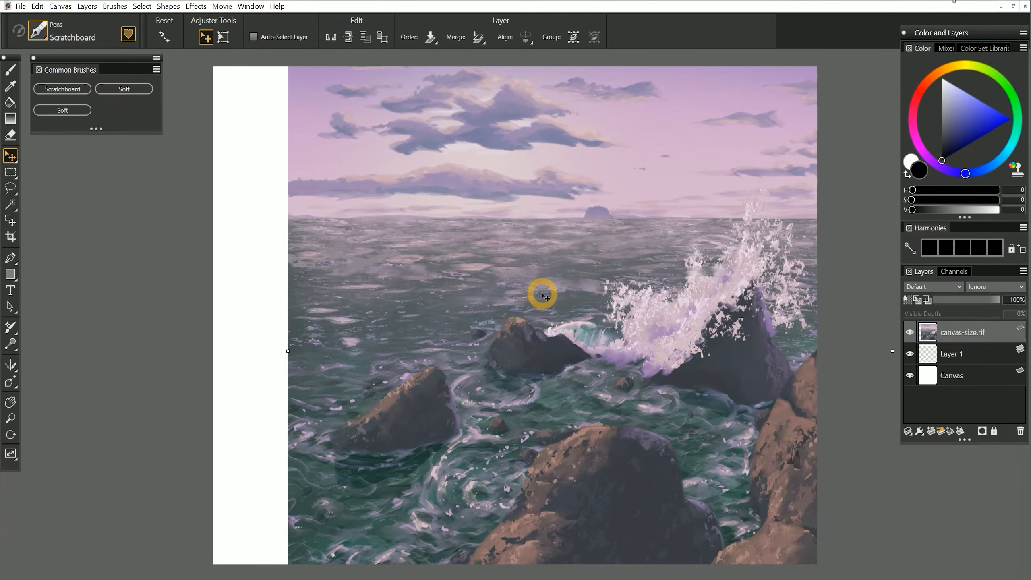
Step: Align the placed painting with the canvas's left edge and stretch it slightly past the bottom edge to cover the canvas
{"action": "left_click_drag", "start_coordinate": [544, 297], "coordinate": [473, 298]}
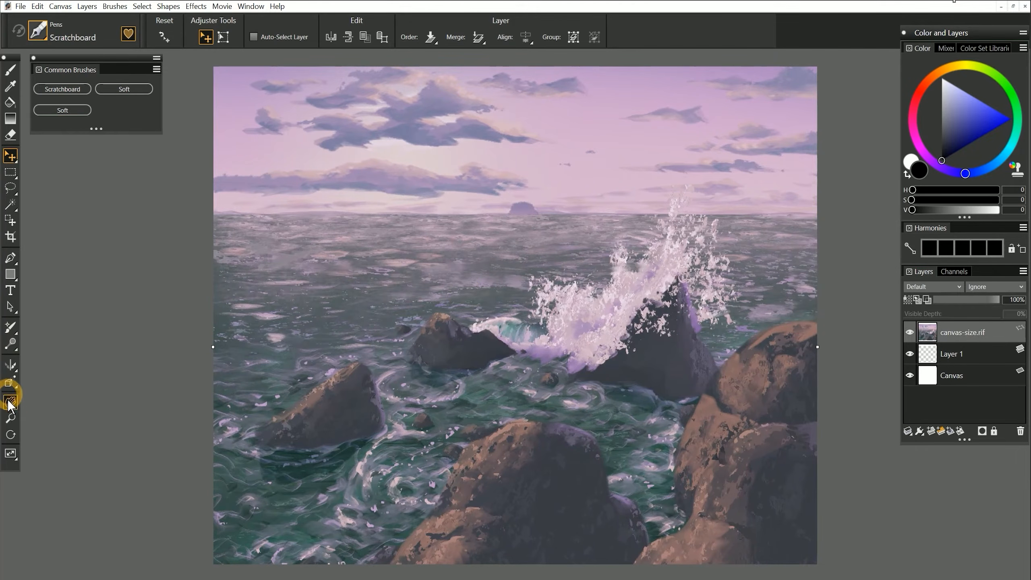
{"action": "left_click", "coordinate": [10, 419]}
{"action": "left_click", "coordinate": [238, 292]}
{"action": "left_click", "coordinate": [238, 291]}
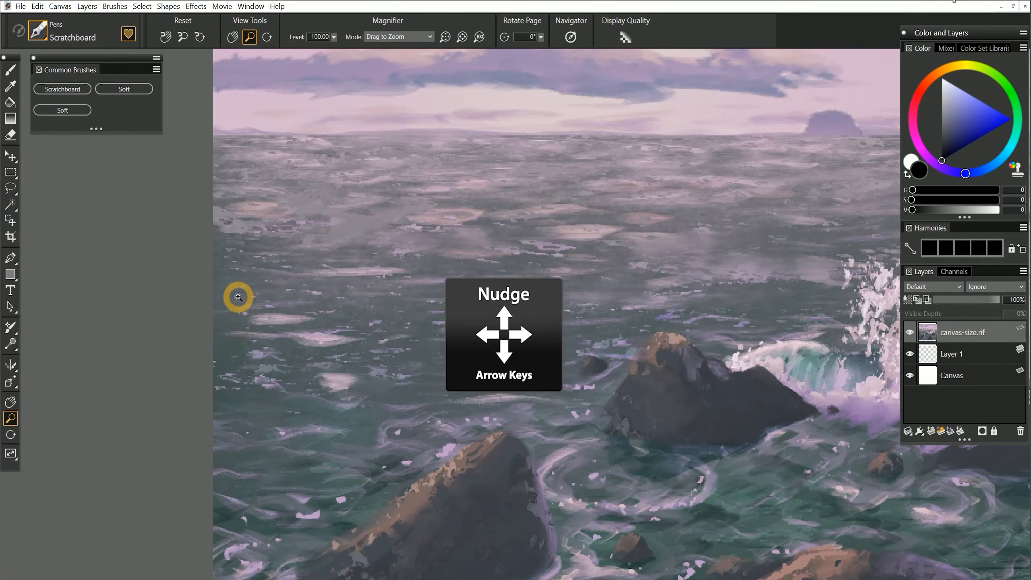
{"action": "key", "text": "f"}
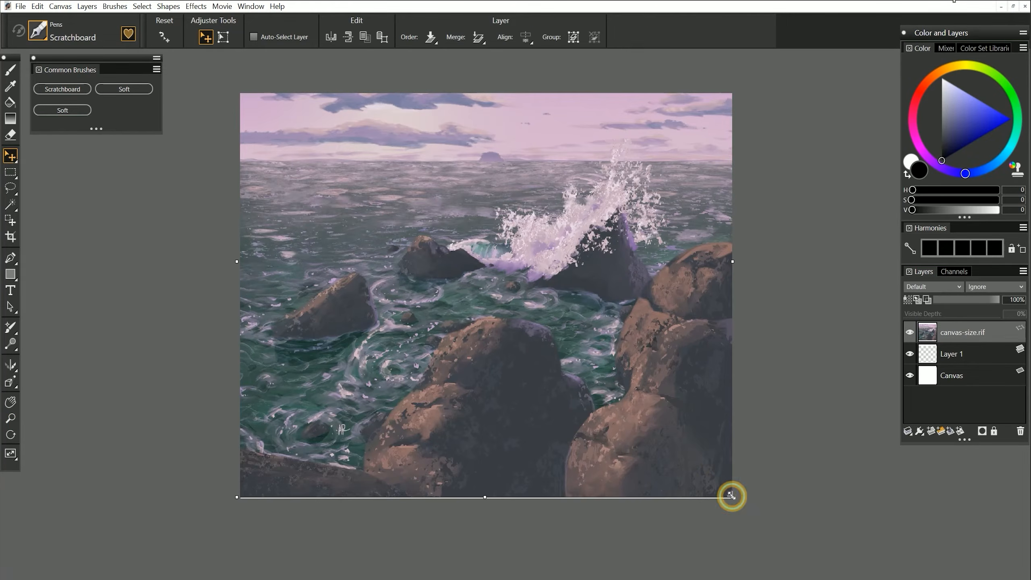
{"action": "mouse_move", "coordinate": [732, 495]}
{"action": "left_mouse_down"}
{"action": "mouse_move", "coordinate": [716, 468]}
{"action": "mouse_move", "coordinate": [732, 502]}
{"action": "left_mouse_up"}
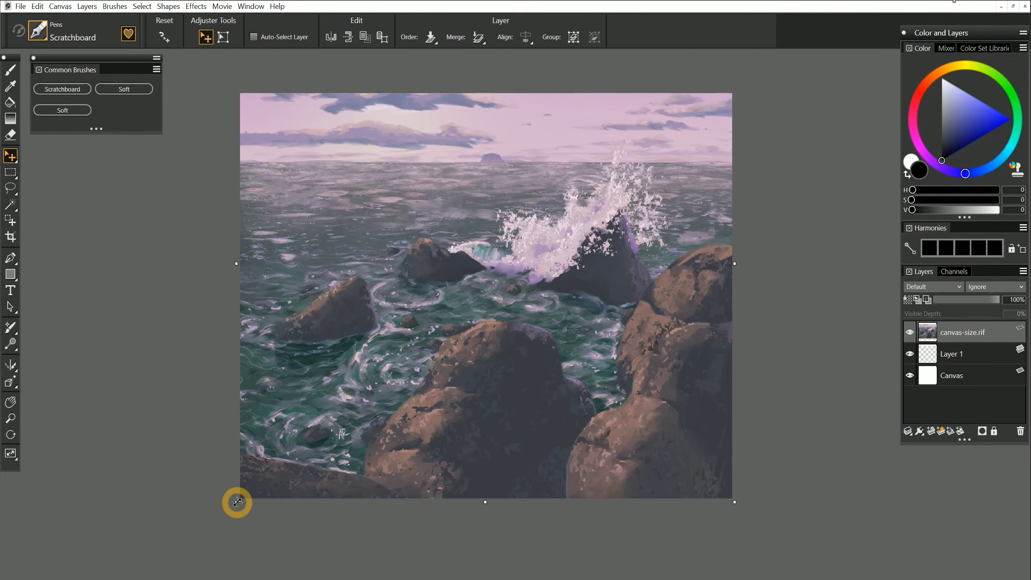
Step: Save the image under the new name canvas-size-8x10 in Painter RIFF format
{"action": "left_click", "coordinate": [20, 6]}
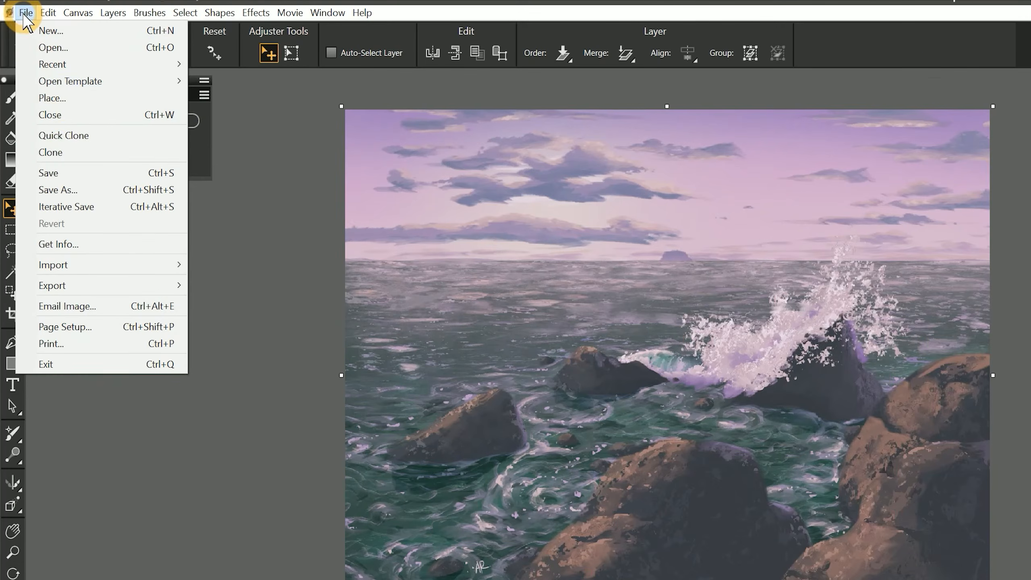
{"action": "left_click", "coordinate": [70, 185]}
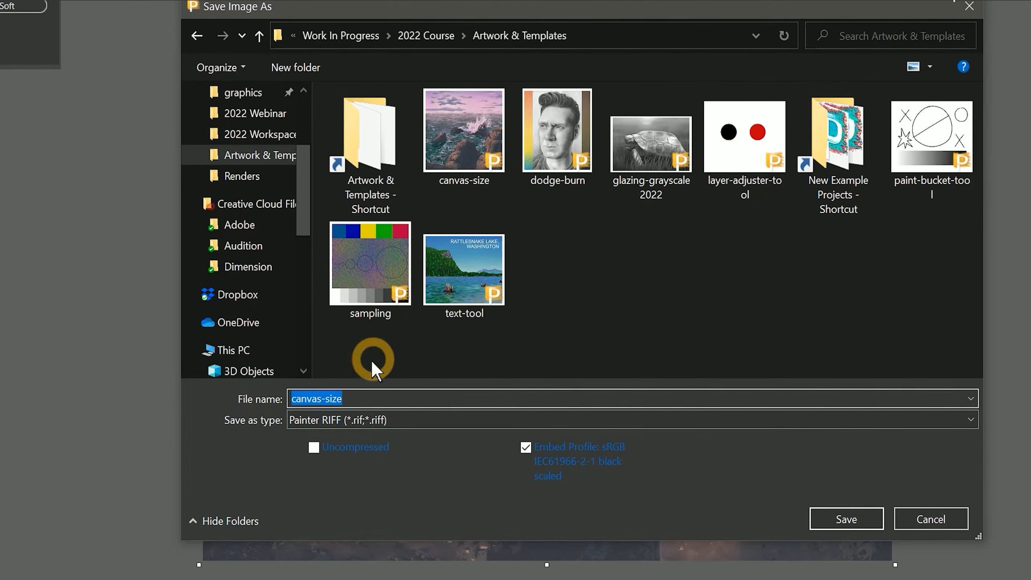
{"action": "left_click", "coordinate": [345, 398]}
{"action": "type", "text": "-8x10"}
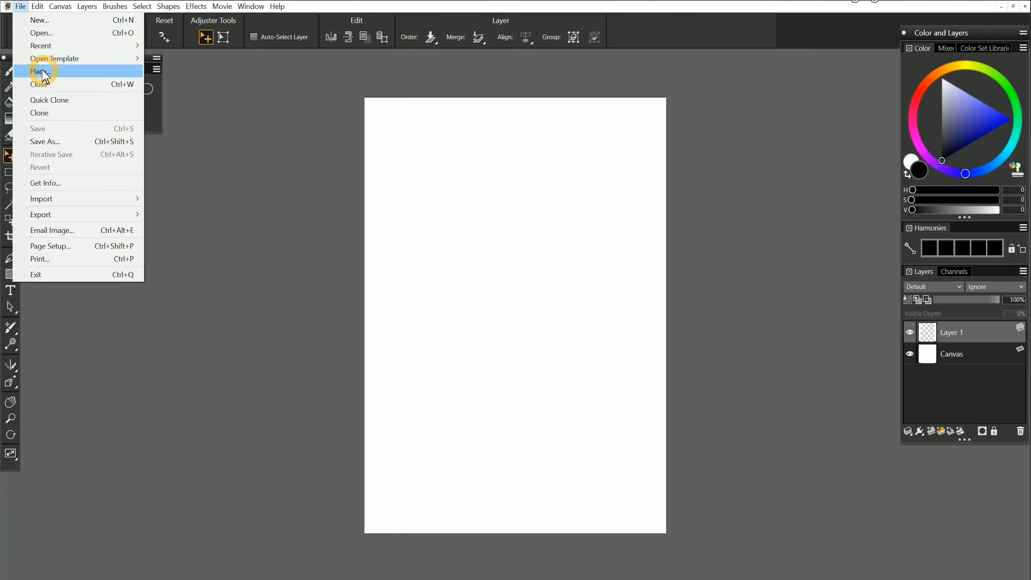
Step: Place the canvas-size painting at 100% scale across the full width of the blank portrait canvas
{"action": "left_click", "coordinate": [41, 68]}
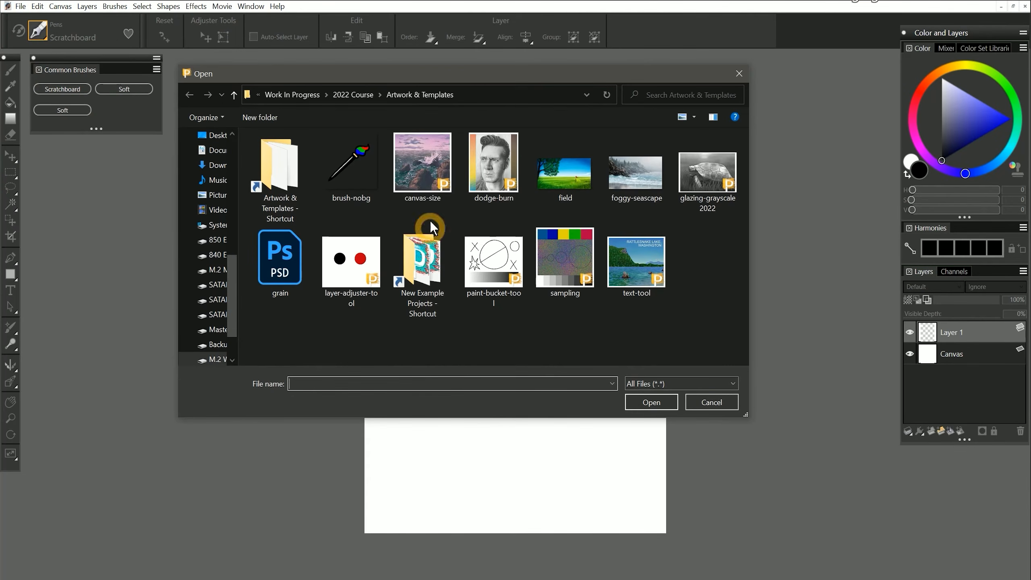
{"action": "double_click", "coordinate": [428, 173]}
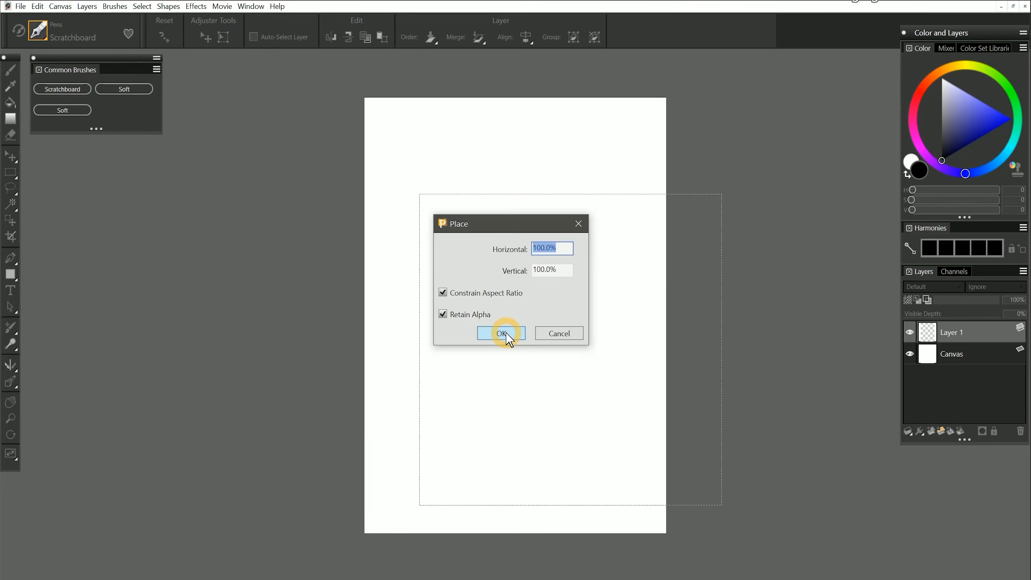
{"action": "left_click", "coordinate": [503, 333]}
{"action": "left_click_drag", "start_coordinate": [514, 298], "coordinate": [517, 299]}
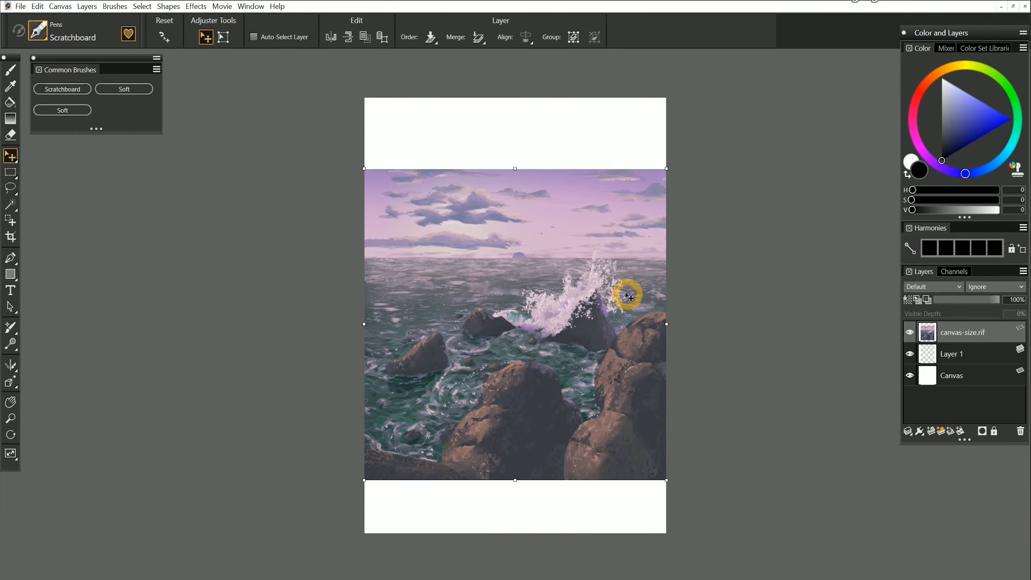
Step: Try stretching the placed painting vertically to the canvas's top and bottom edges, and undo the stretch
{"action": "left_click_drag", "start_coordinate": [515, 169], "coordinate": [511, 94]}
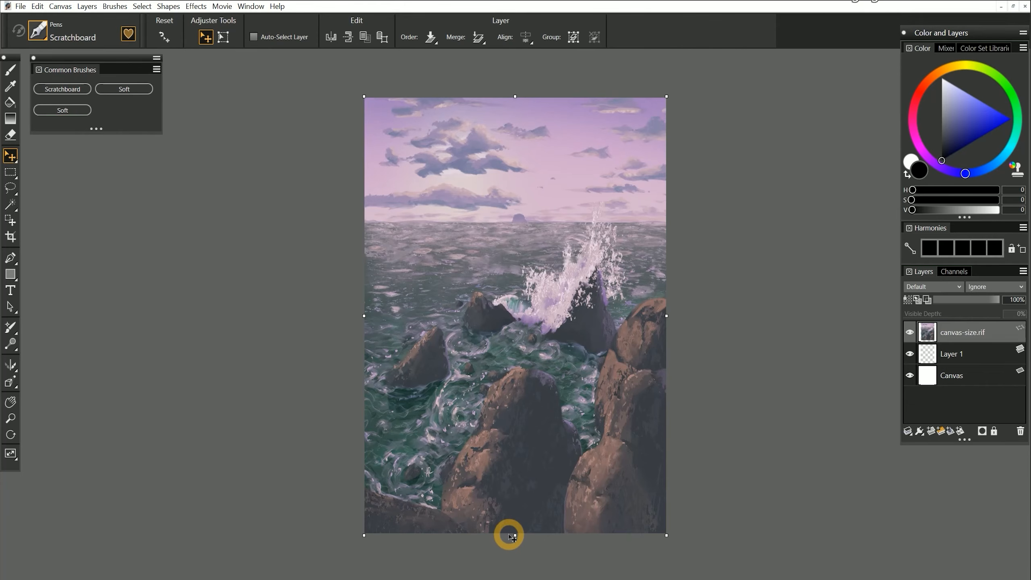
{"action": "key", "text": "ctrl+z"}
{"action": "key", "text": "ctrl+z"}
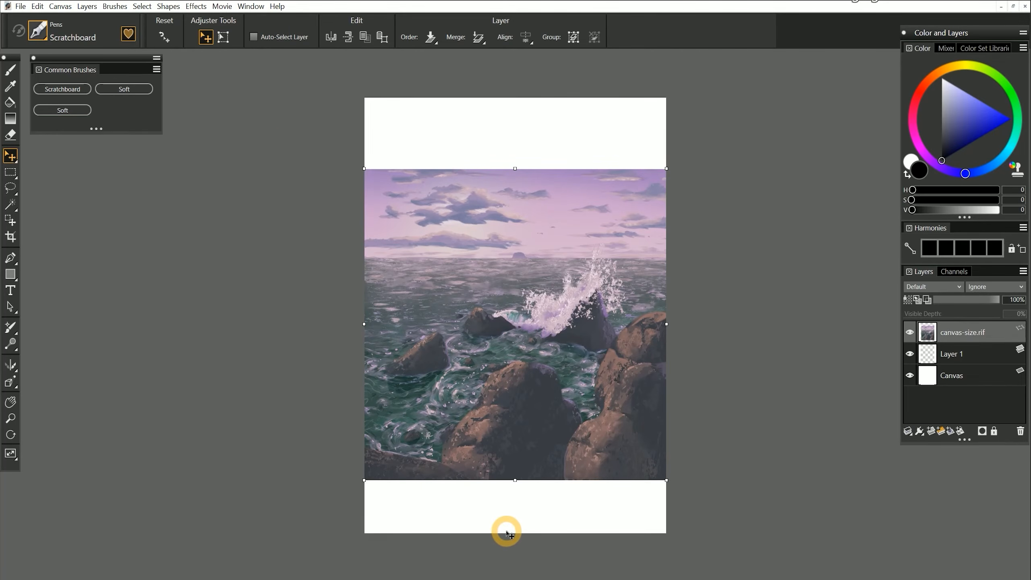
Step: Free-transform the placed painting as a default layer, scaling it up proportionally to cover the whole portrait canvas
{"action": "left_click", "coordinate": [37, 6]}
{"action": "left_click", "coordinate": [80, 177]}
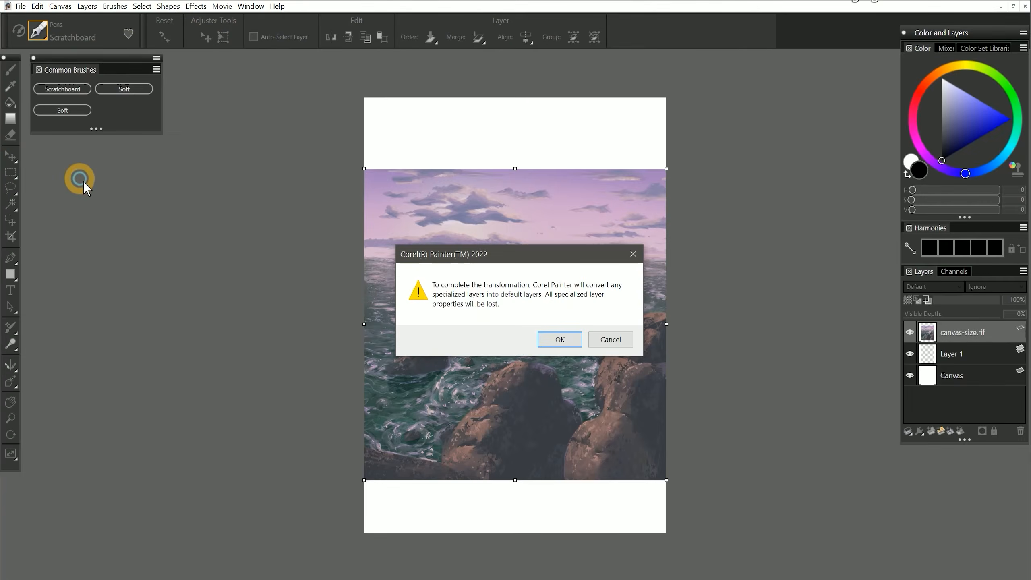
{"action": "key", "text": "Return"}
{"action": "left_click_drag", "start_coordinate": [666, 167], "coordinate": [735, 97]}
{"action": "left_click", "coordinate": [460, 37]}
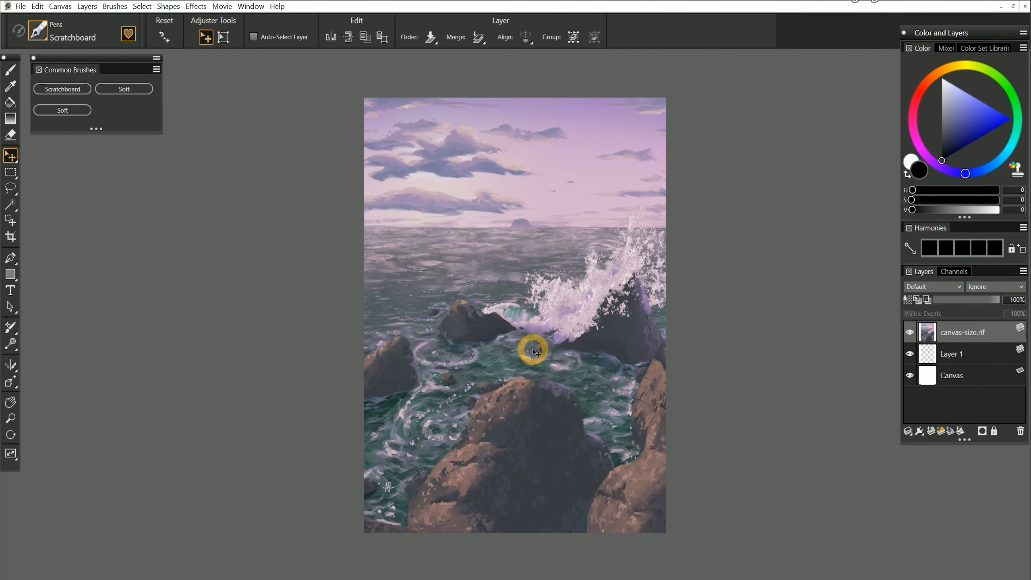
{"action": "key", "text": "m"}
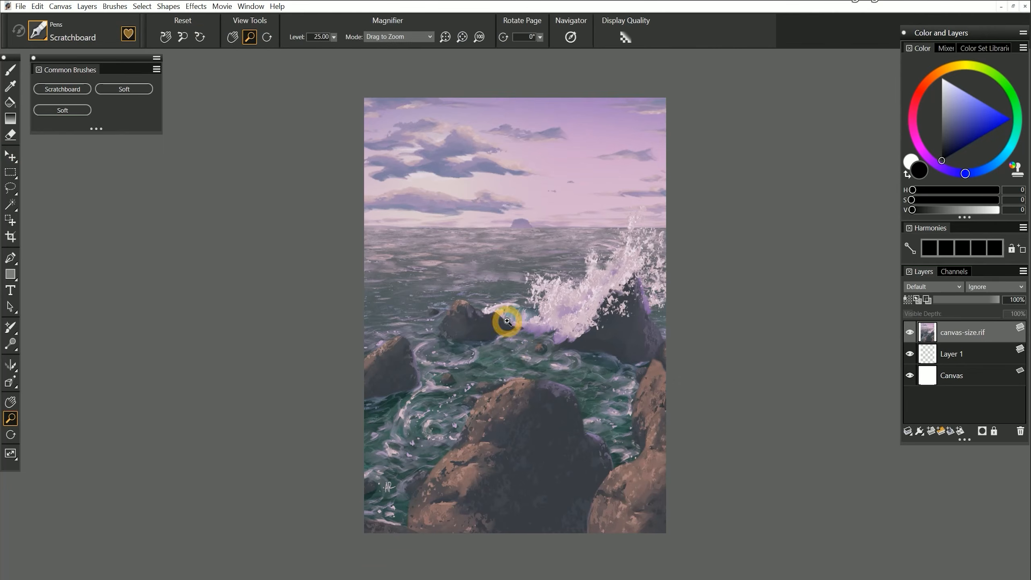
{"action": "left_click_drag", "start_coordinate": [506, 323], "coordinate": [503, 348]}
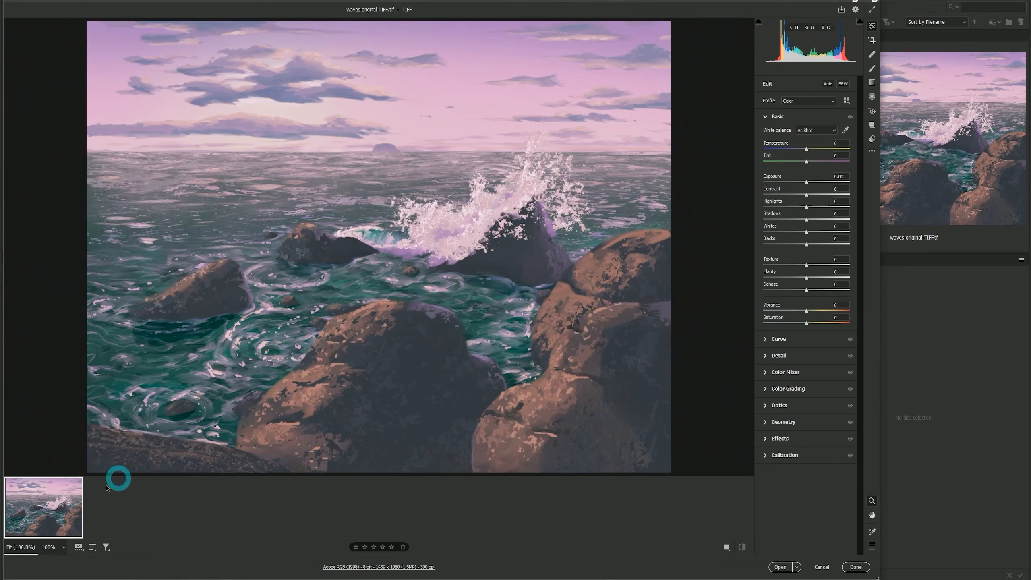
Step: Switch to Camera Raw, open Enhance for waves-original-TIFF.tif, and examine the Super Resolution preview around the wave
{"action": "right_click", "coordinate": [55, 506]}
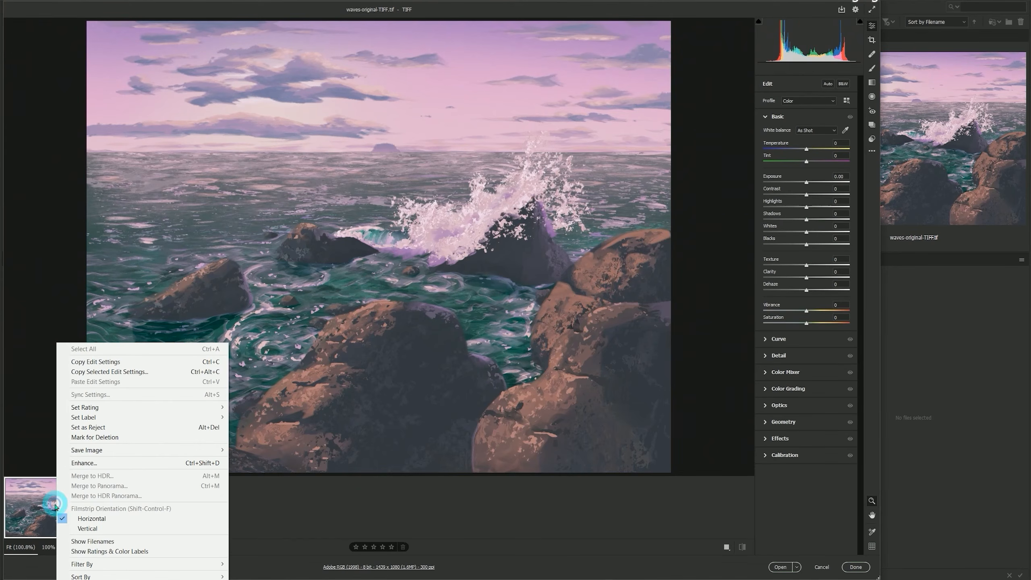
{"action": "left_click", "coordinate": [97, 463]}
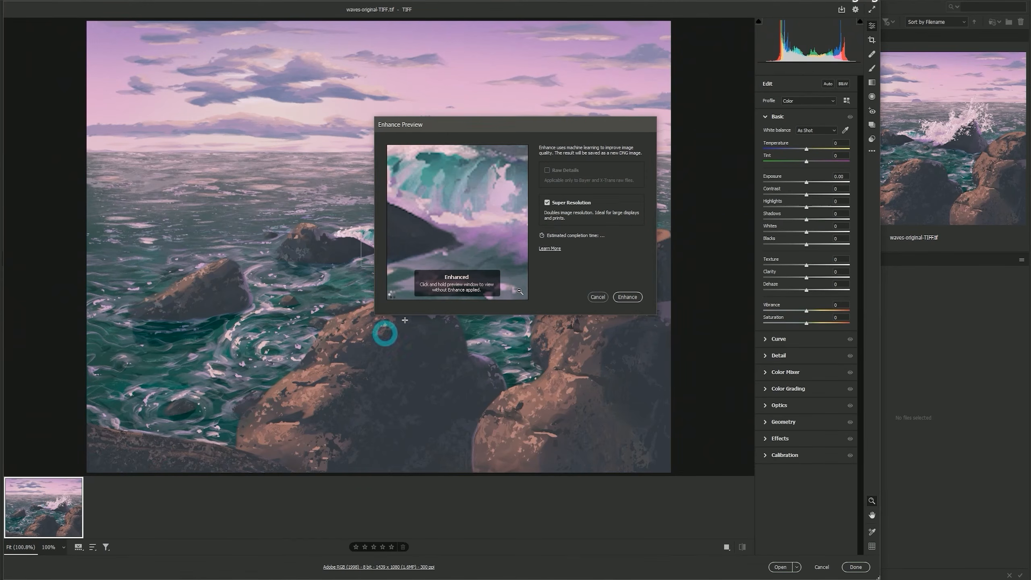
{"action": "mouse_move", "coordinate": [478, 214]}
{"action": "left_mouse_down"}
{"action": "mouse_move", "coordinate": [502, 253]}
{"action": "mouse_move", "coordinate": [483, 249]}
{"action": "left_mouse_up"}
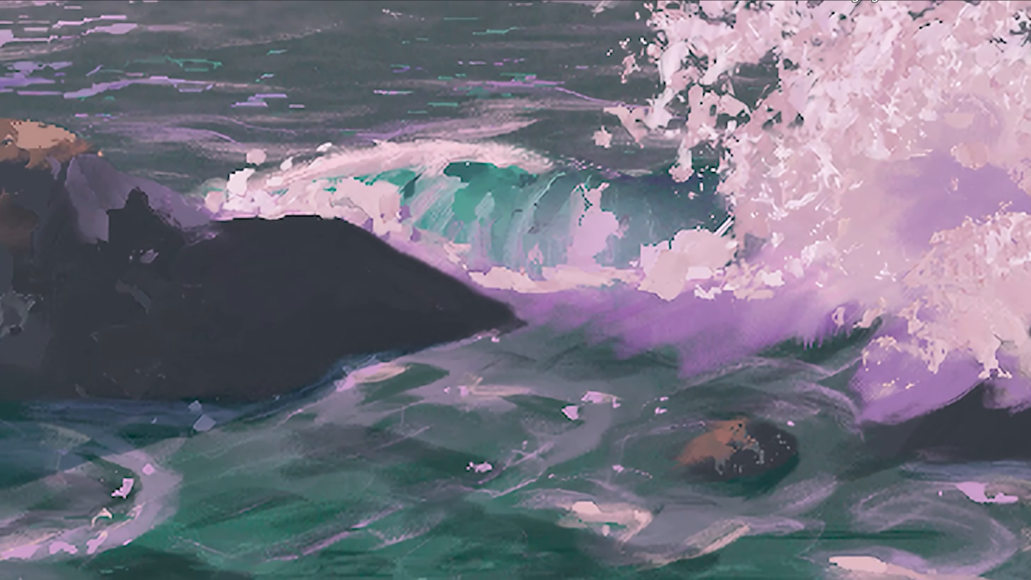